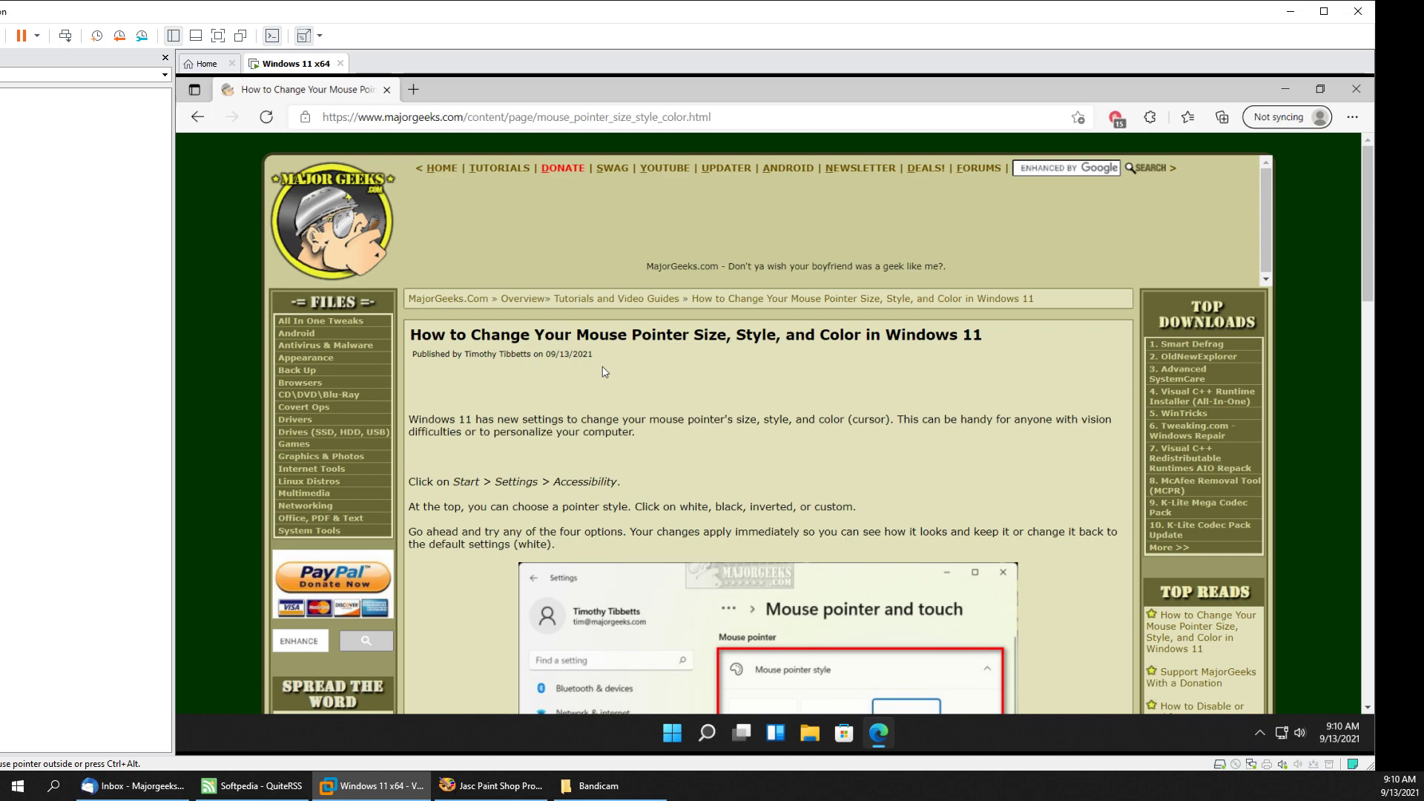
- Open the Mouse pointer and touch page in the Windows Accessibility settings, following the tutorial article
{"action": "scroll", "coordinate": [598, 390], "scroll_direction": "down", "scroll_amount": 1}
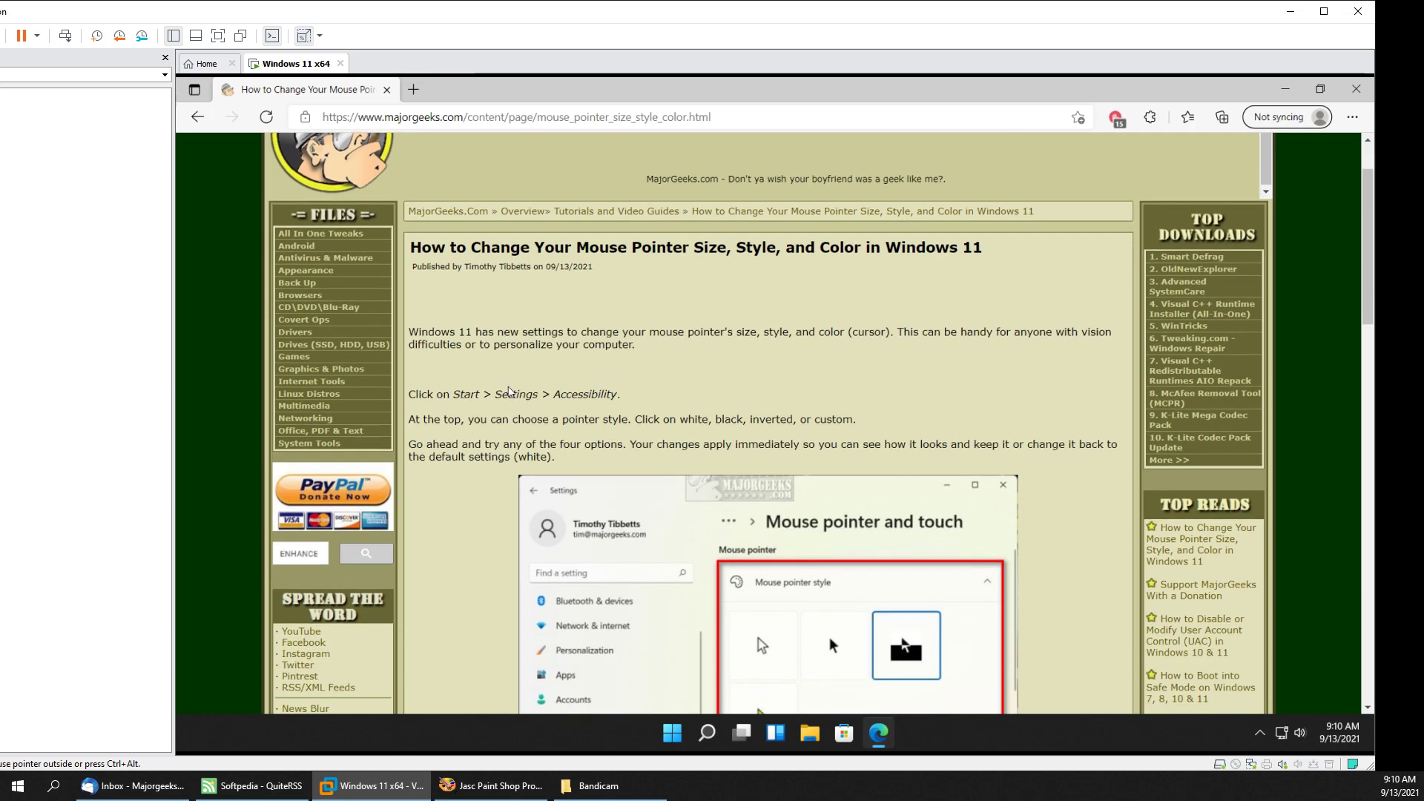
{"action": "scroll", "coordinate": [509, 391], "scroll_direction": "down", "scroll_amount": 1}
{"action": "scroll", "coordinate": [461, 400], "scroll_direction": "down", "scroll_amount": 2}
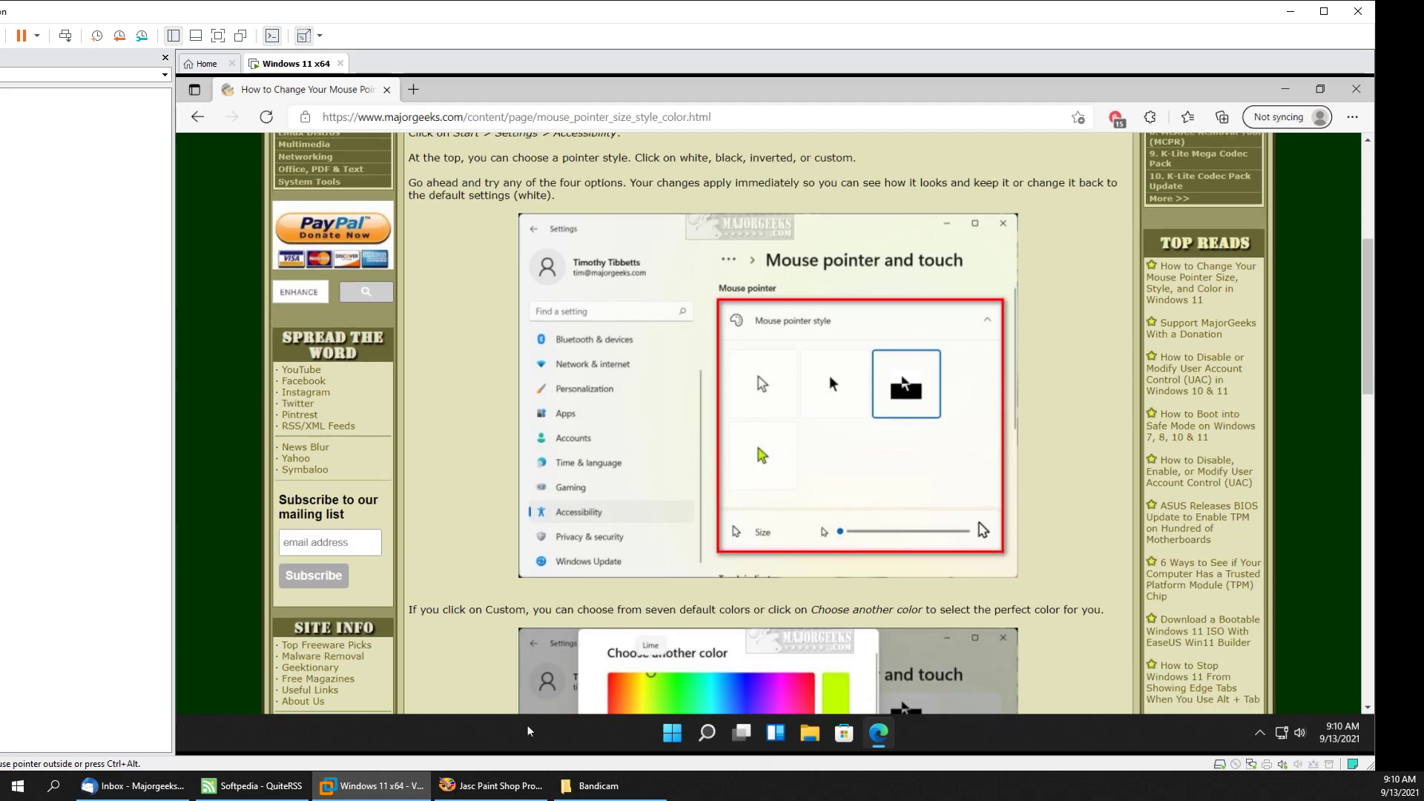
{"action": "left_click", "coordinate": [672, 733]}
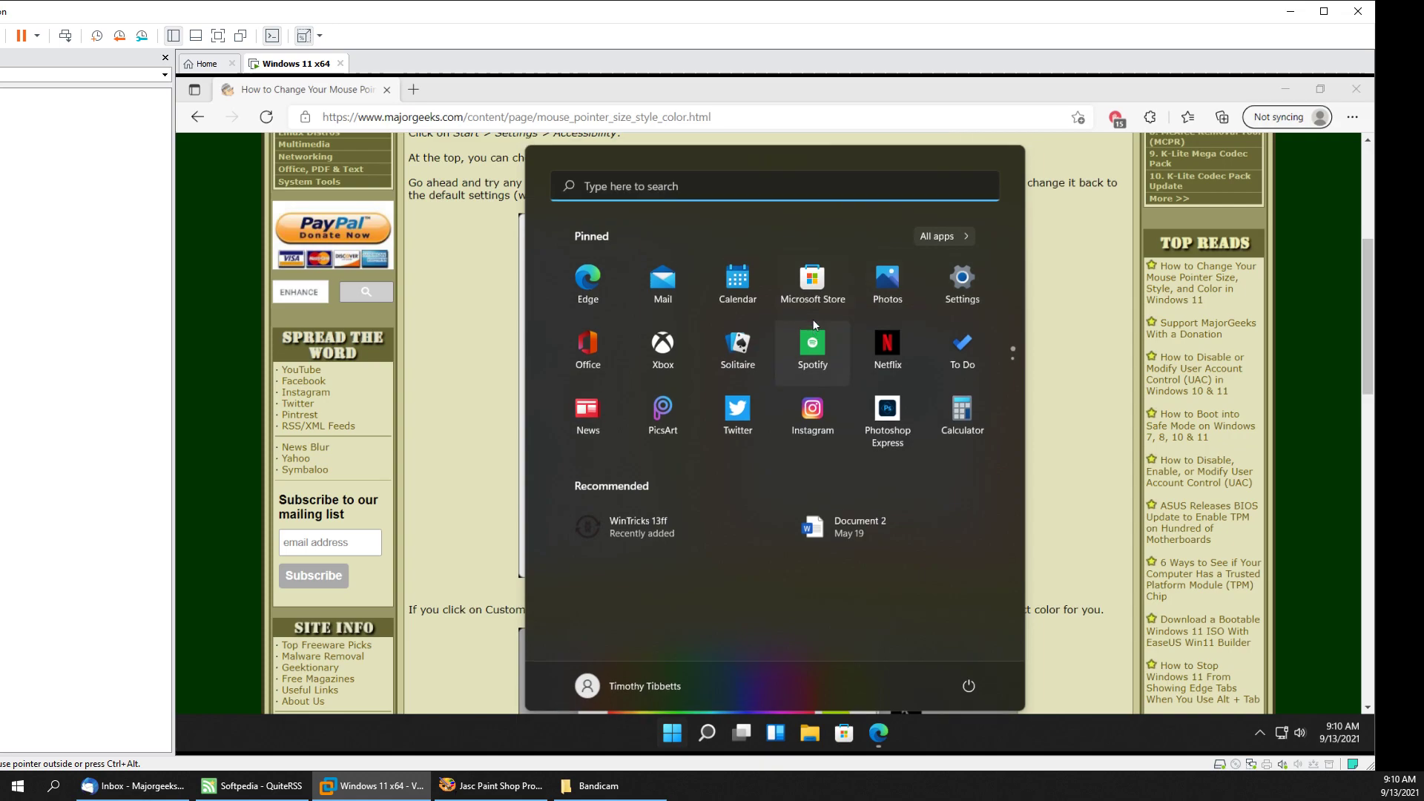
{"action": "left_click", "coordinate": [962, 276]}
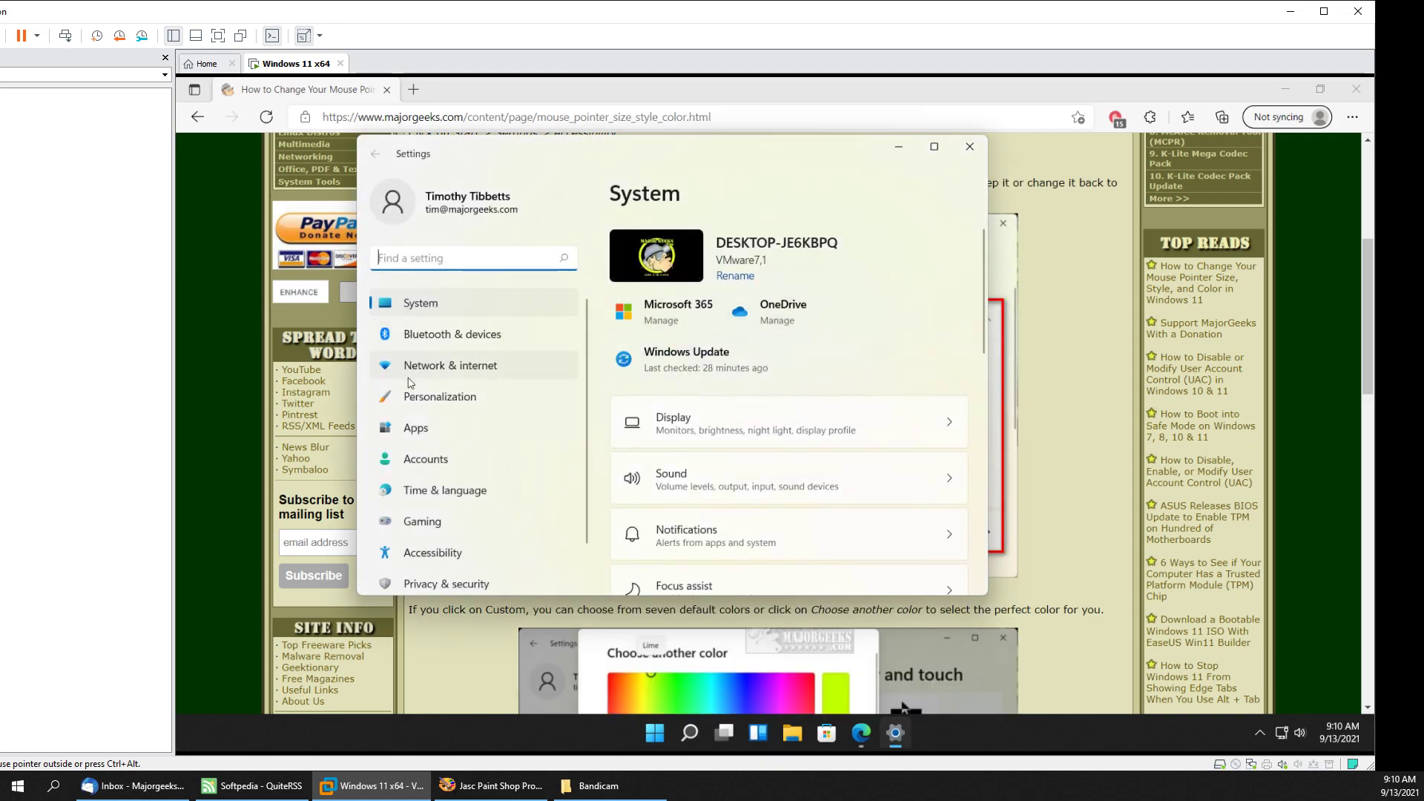
{"action": "scroll", "coordinate": [416, 408], "scroll_direction": "down", "scroll_amount": 1}
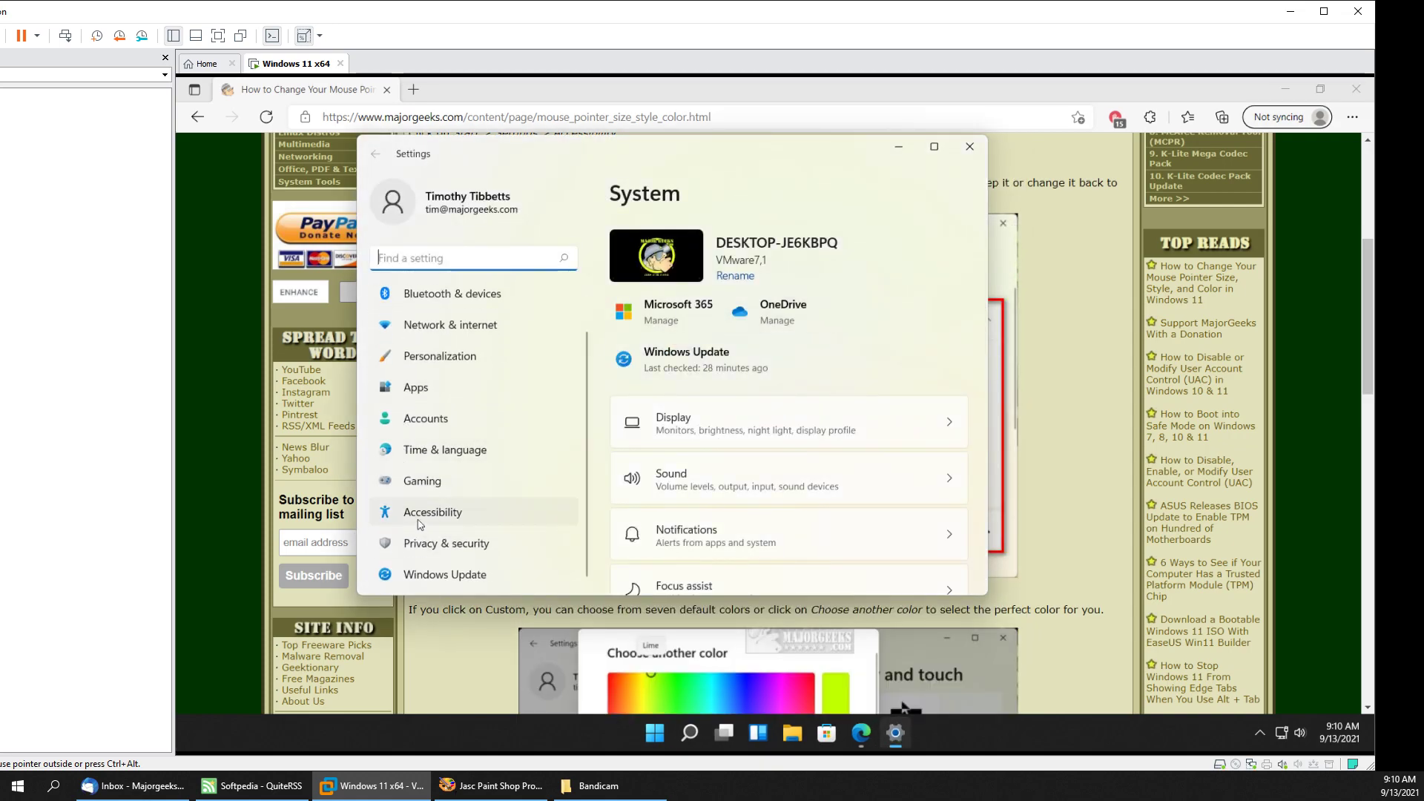
{"action": "left_click", "coordinate": [493, 521]}
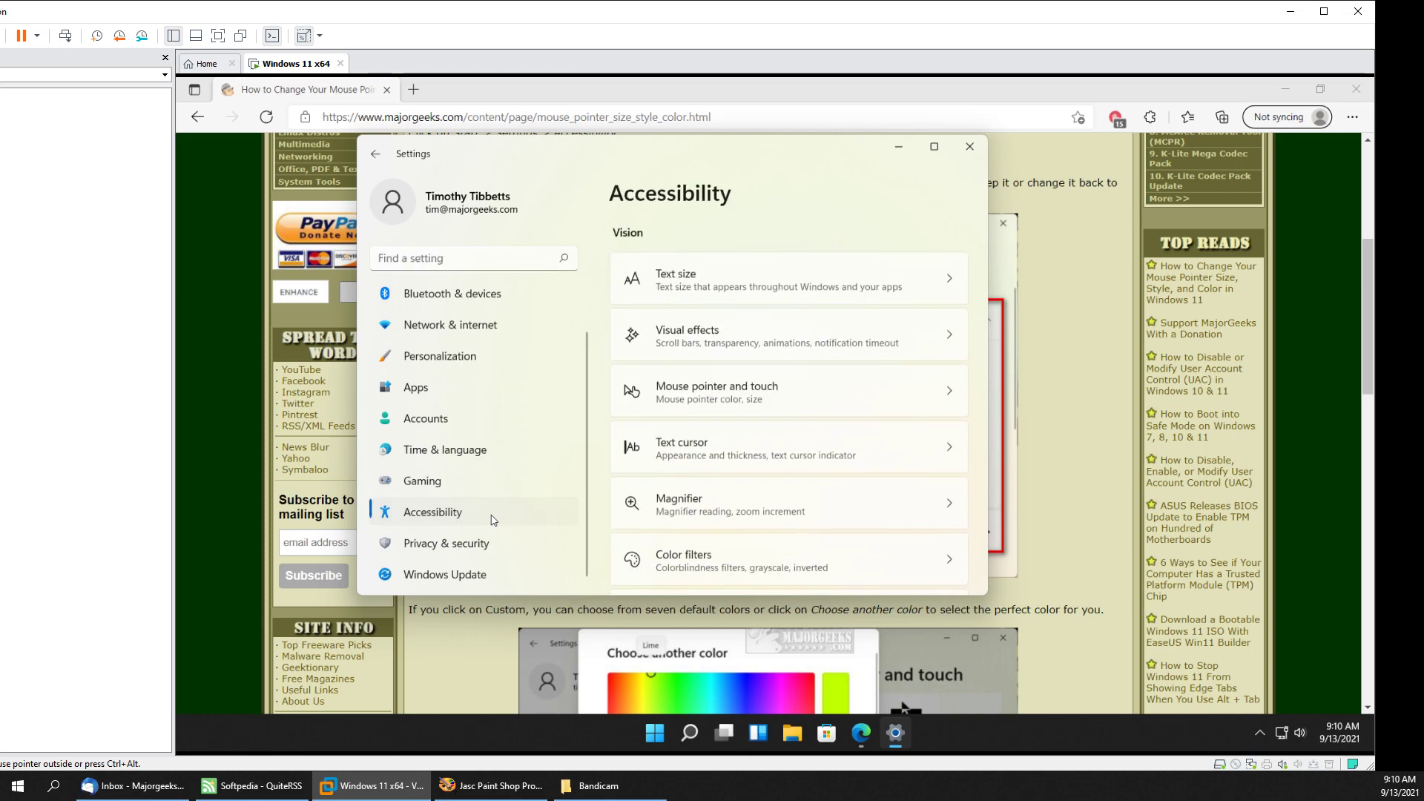
{"action": "left_click", "coordinate": [711, 398]}
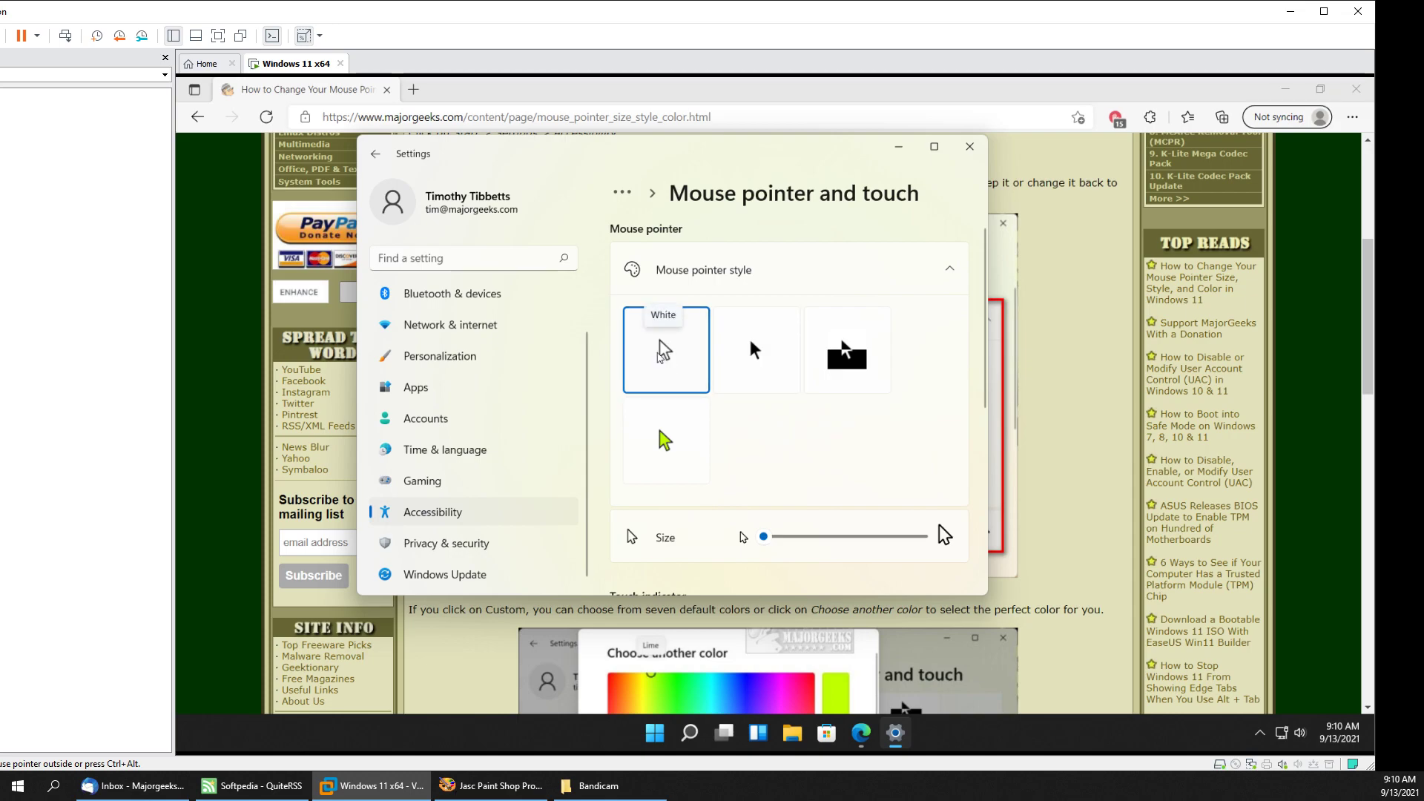
- Try the Black, Inverted and Custom mouse pointer styles one after another
{"action": "left_click", "coordinate": [749, 355]}
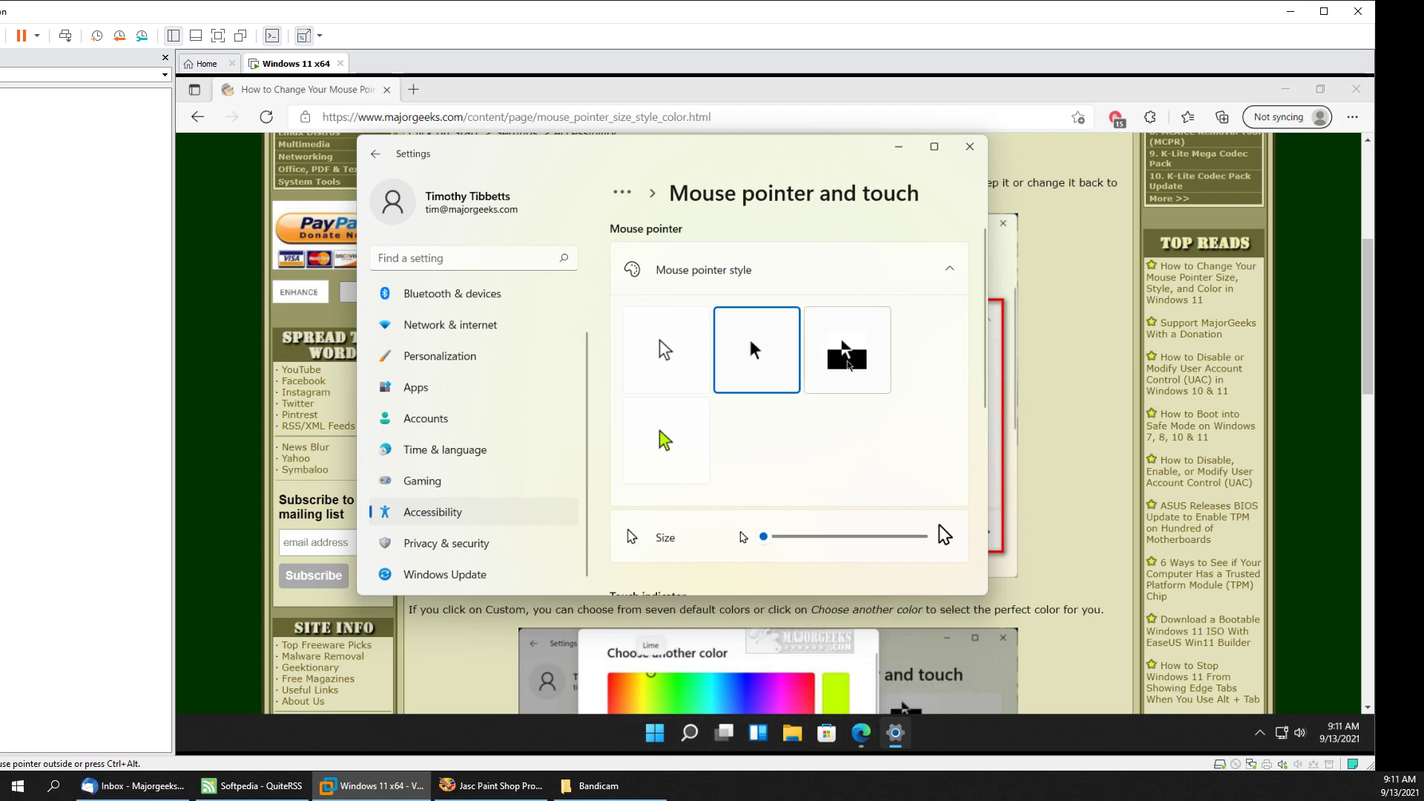
{"action": "left_click", "coordinate": [845, 349]}
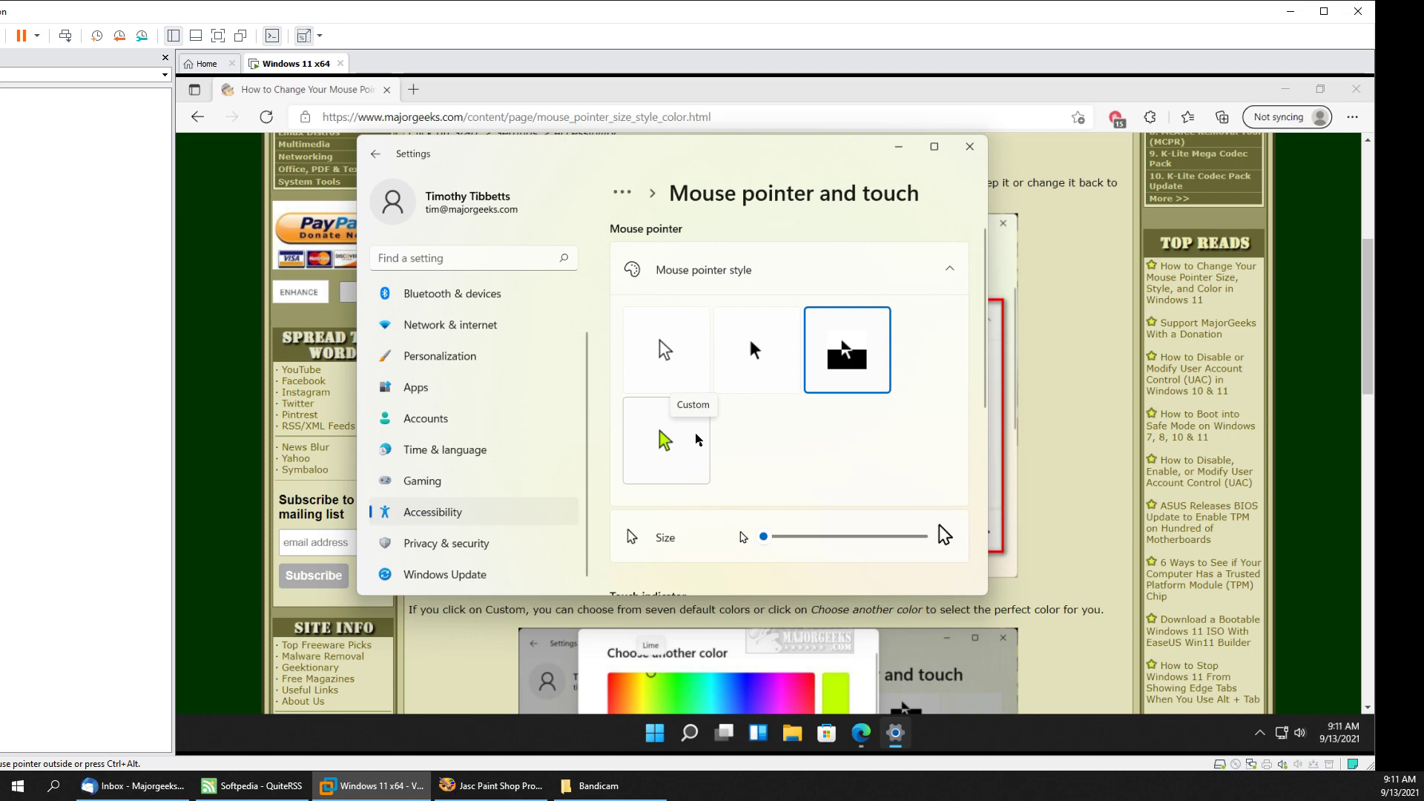
{"action": "left_click", "coordinate": [699, 439]}
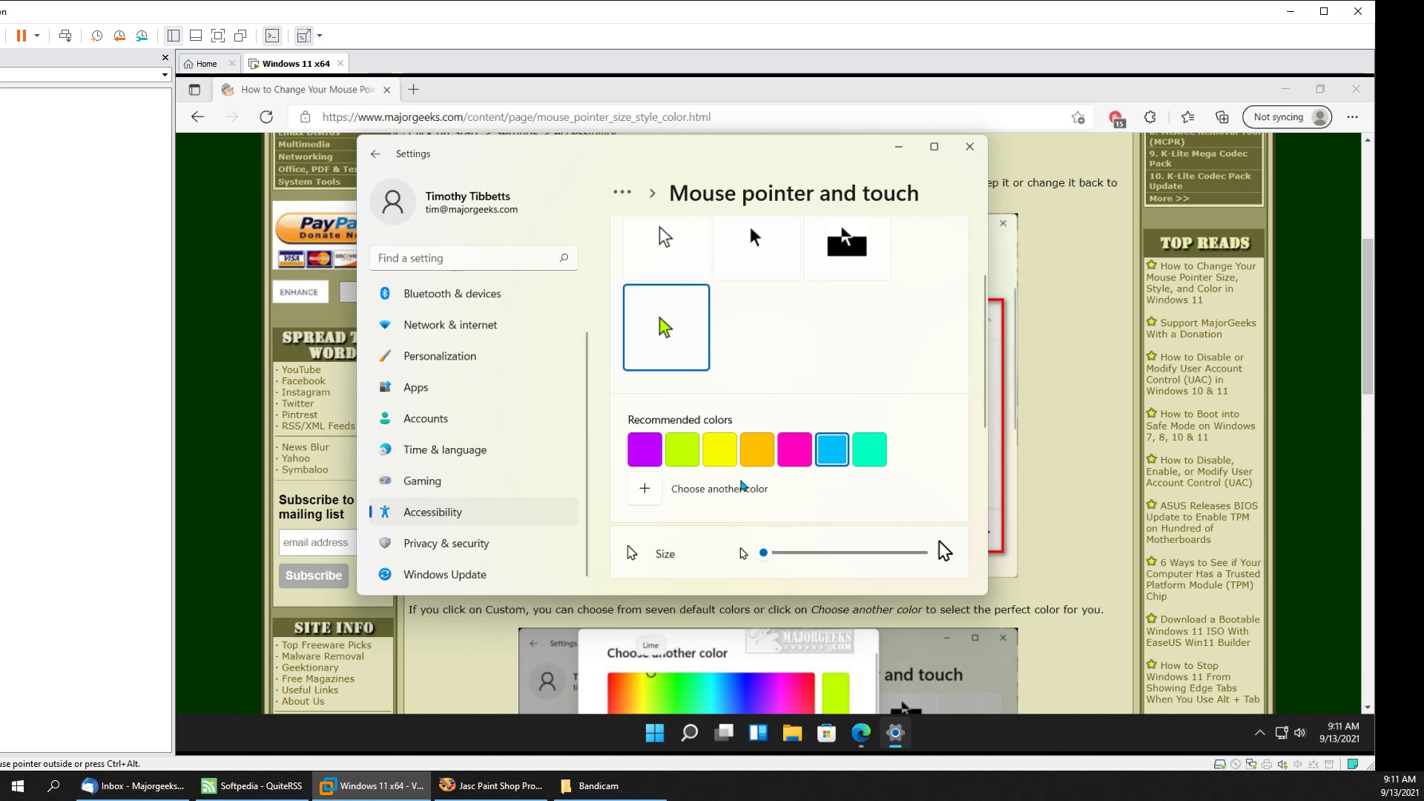
- Try the recommended purple, gold, pink and yellow colors for the custom mouse pointer
{"action": "left_click", "coordinate": [646, 460]}
{"action": "left_click", "coordinate": [760, 452]}
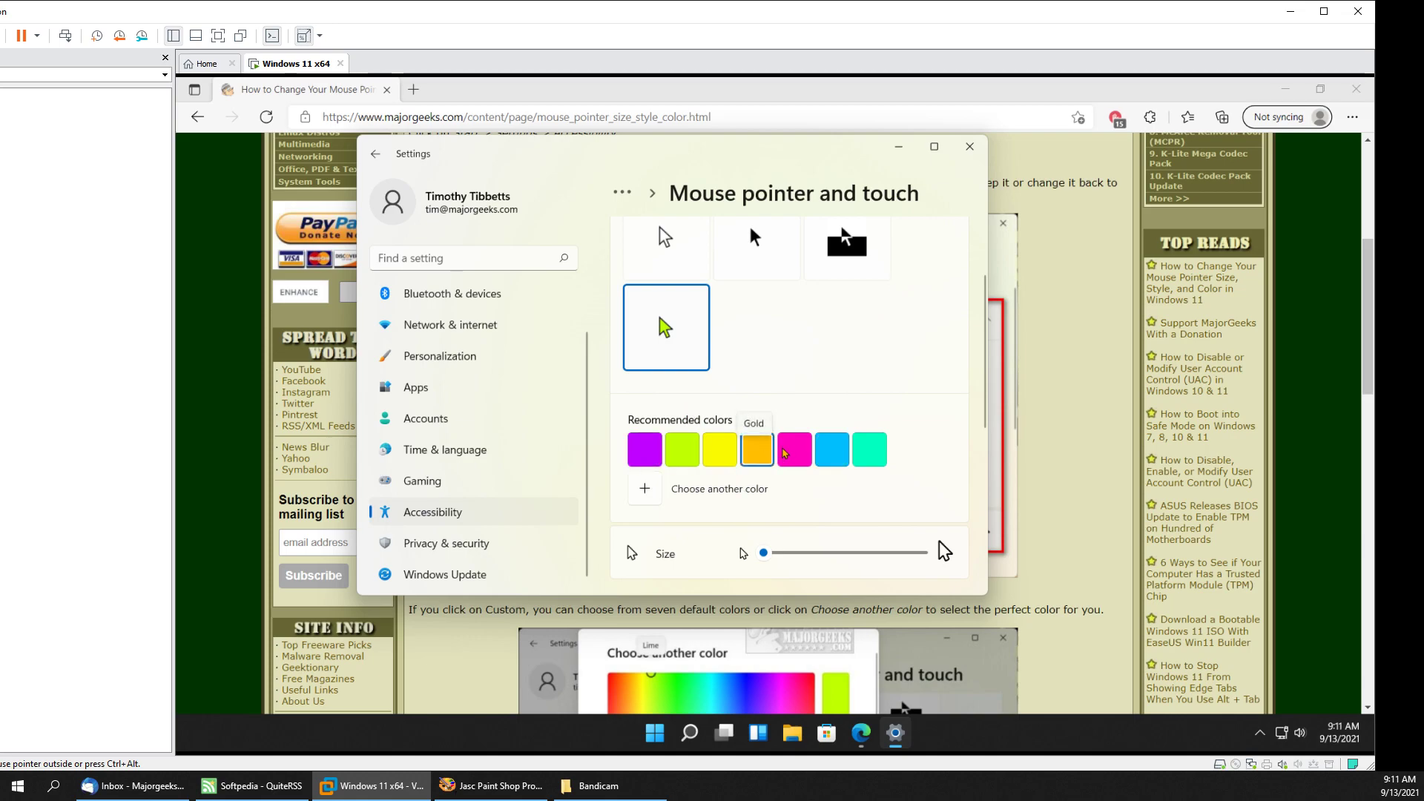
{"action": "left_click", "coordinate": [796, 446]}
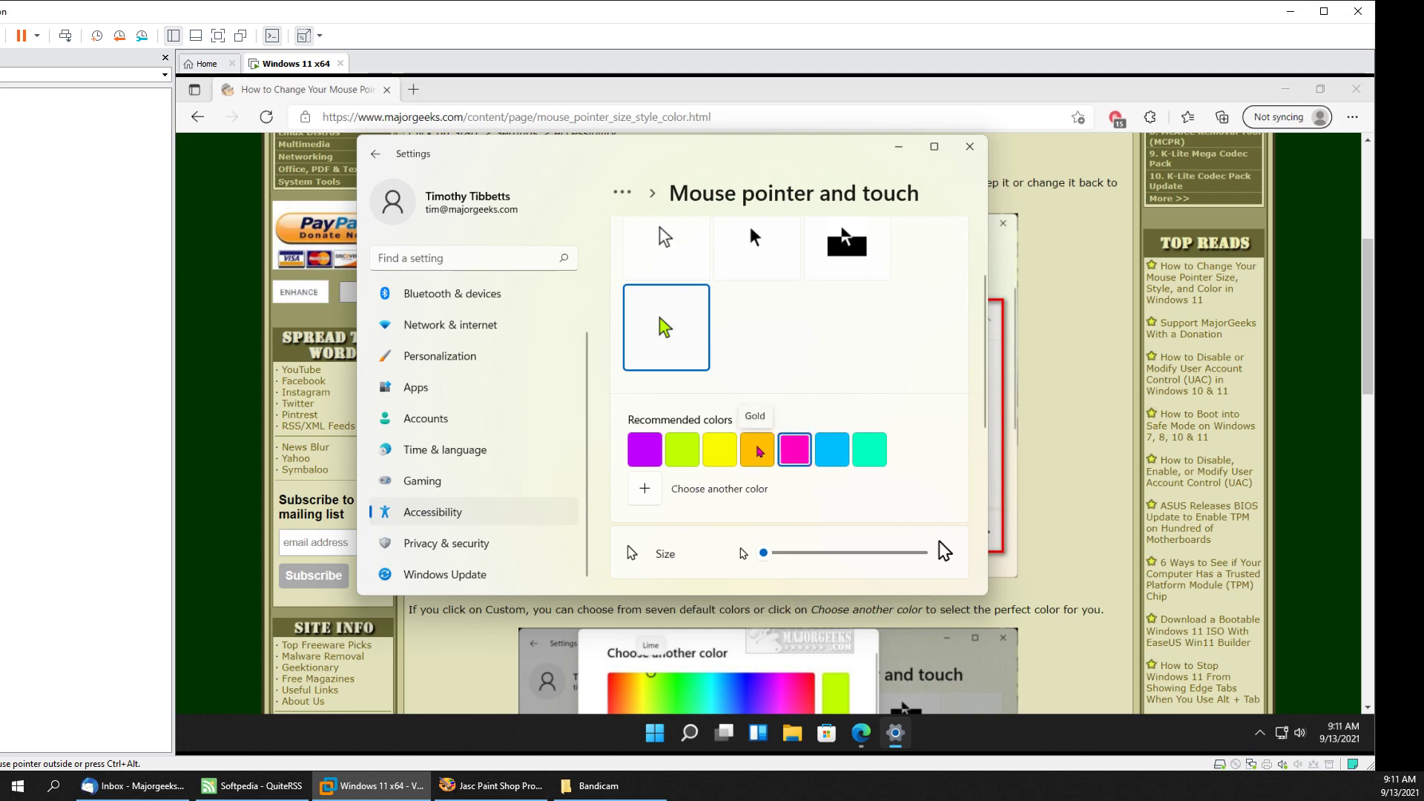
{"action": "left_click", "coordinate": [724, 445]}
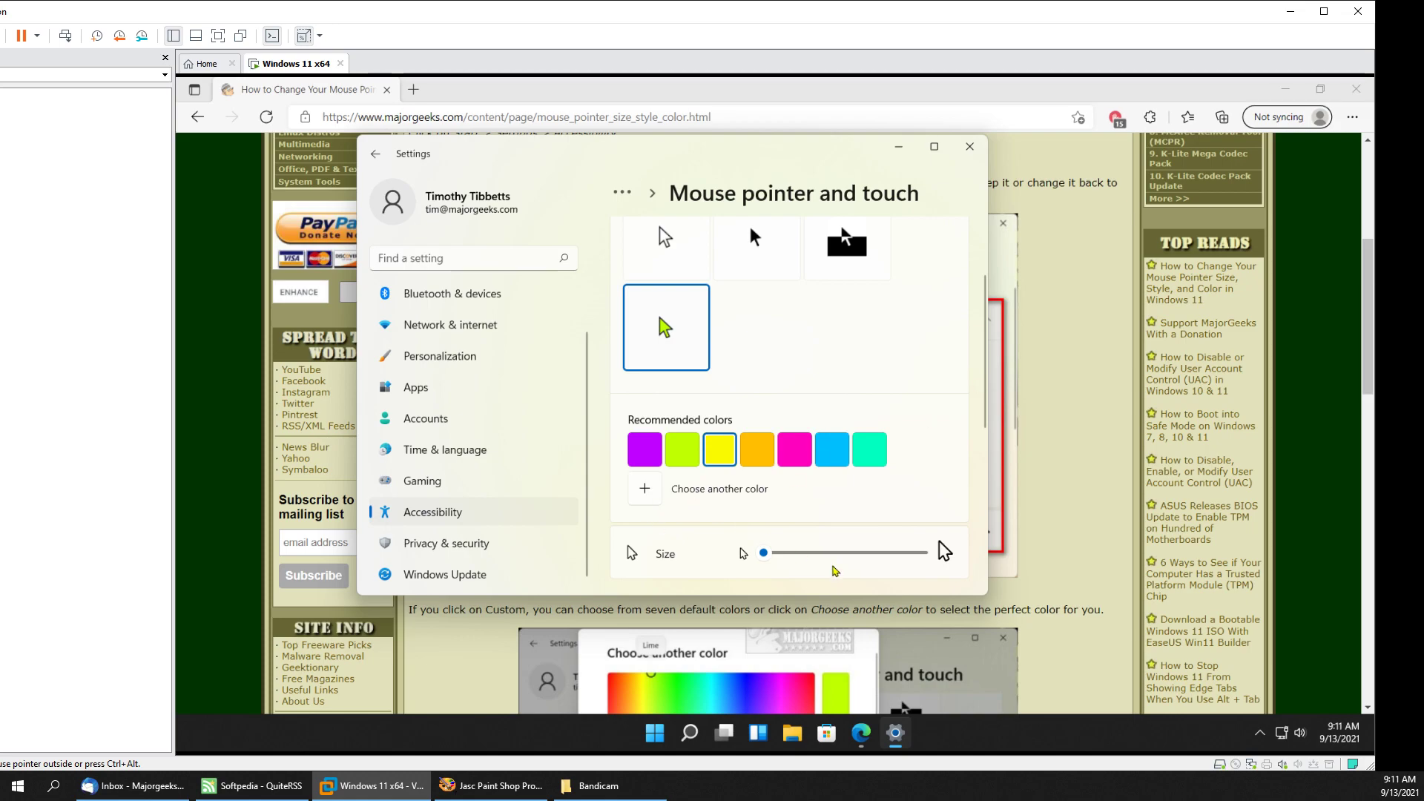
- Choose another color for the custom pointer, picking a medium blue from the color spectrum and applying it
{"action": "scroll", "coordinate": [746, 472], "scroll_direction": "down", "scroll_amount": 2}
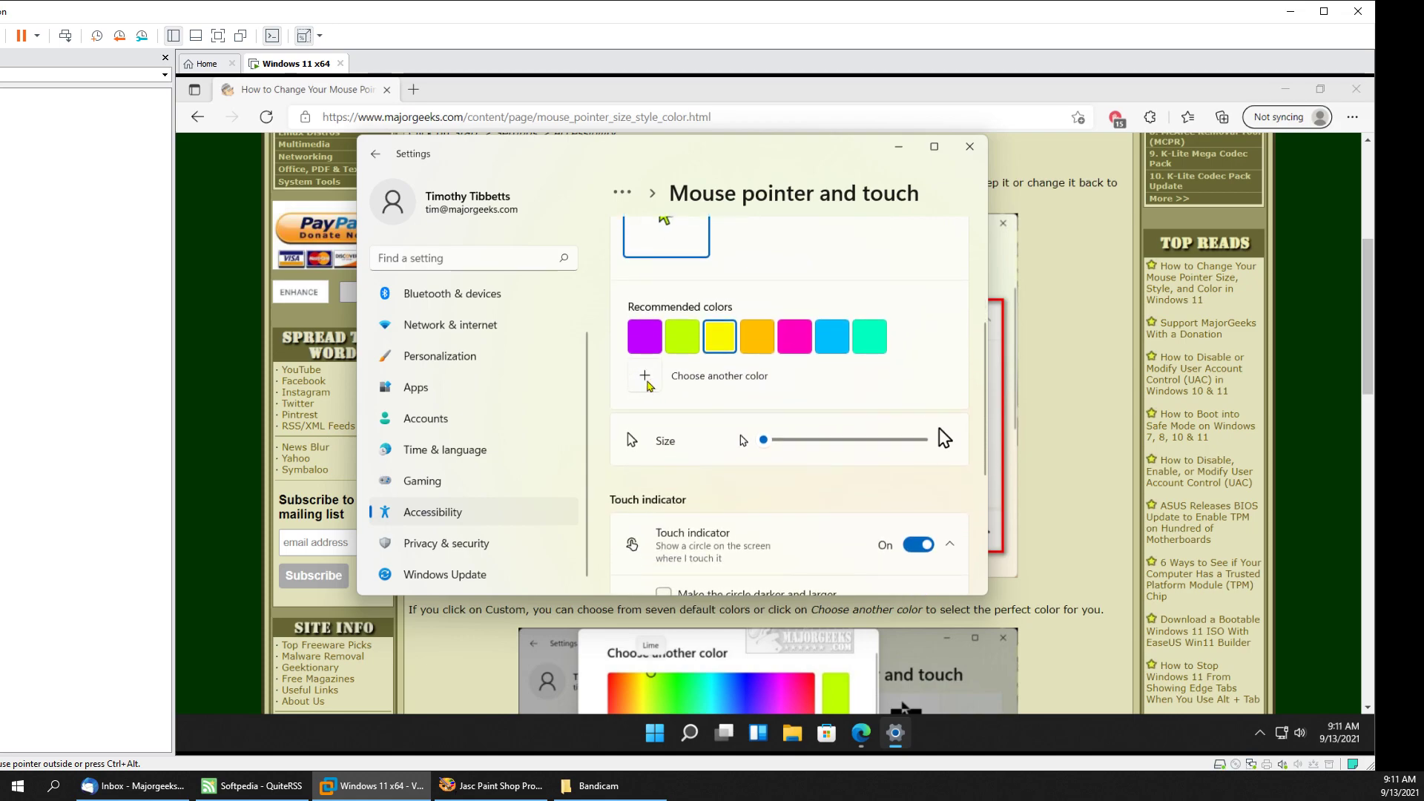
{"action": "left_click", "coordinate": [644, 384]}
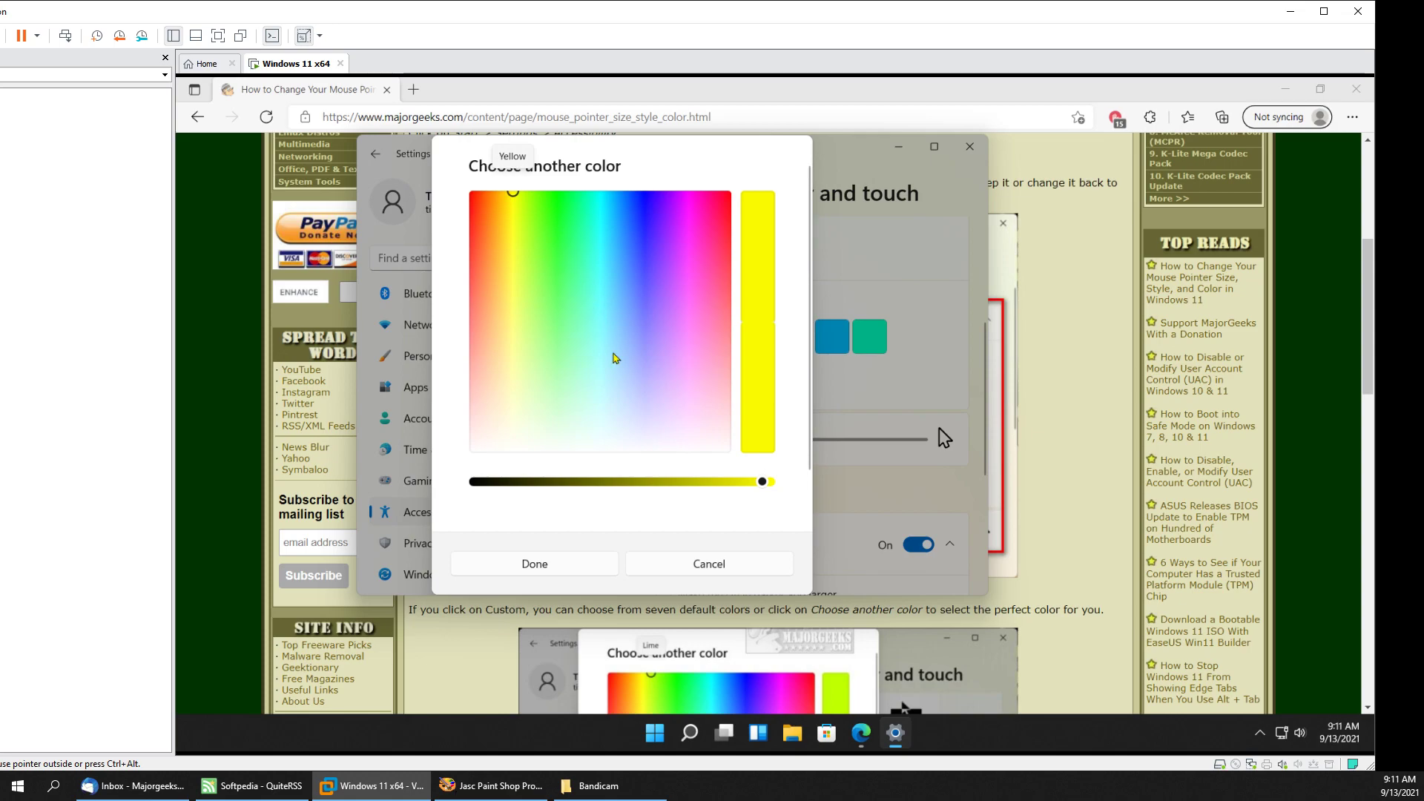
{"action": "left_click", "coordinate": [635, 256]}
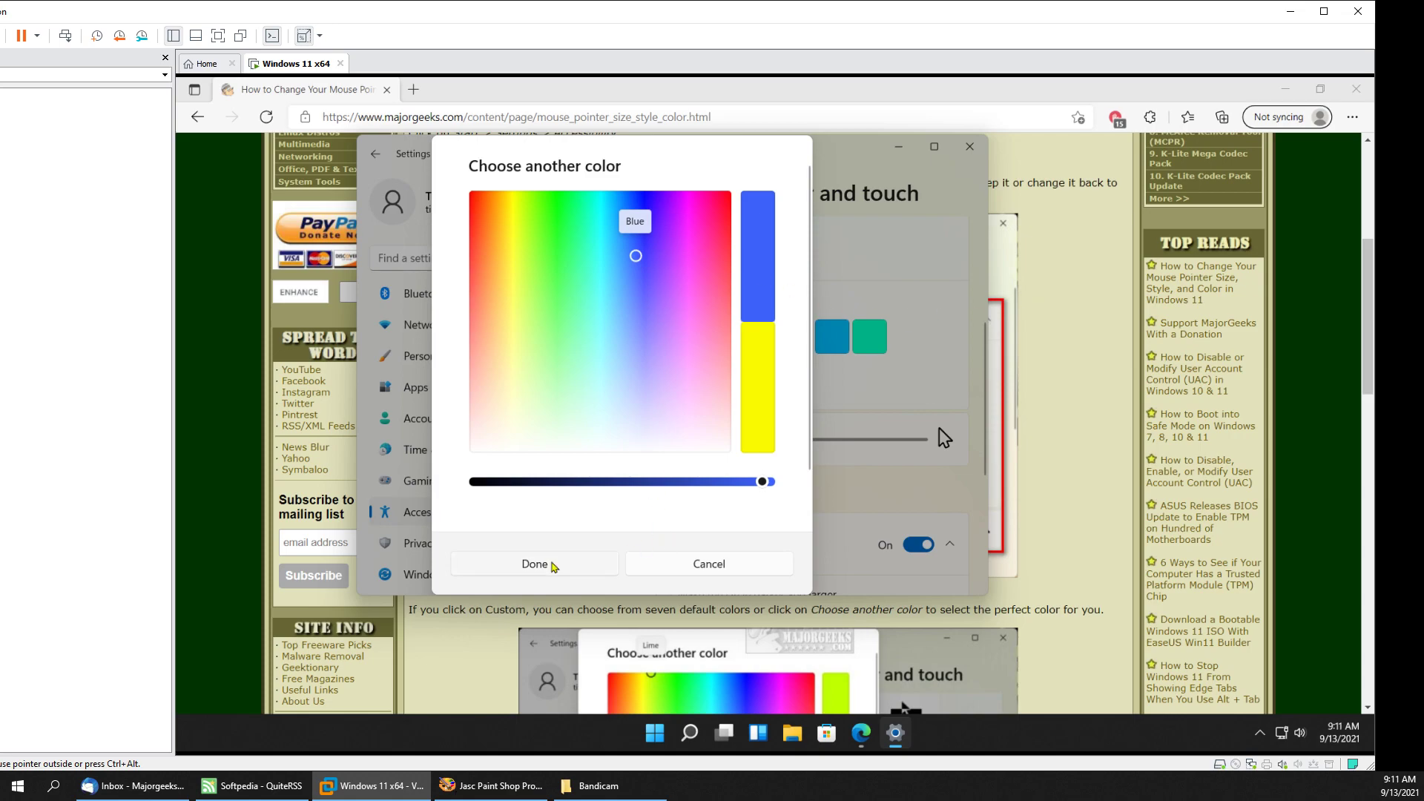
{"action": "left_click", "coordinate": [569, 560]}
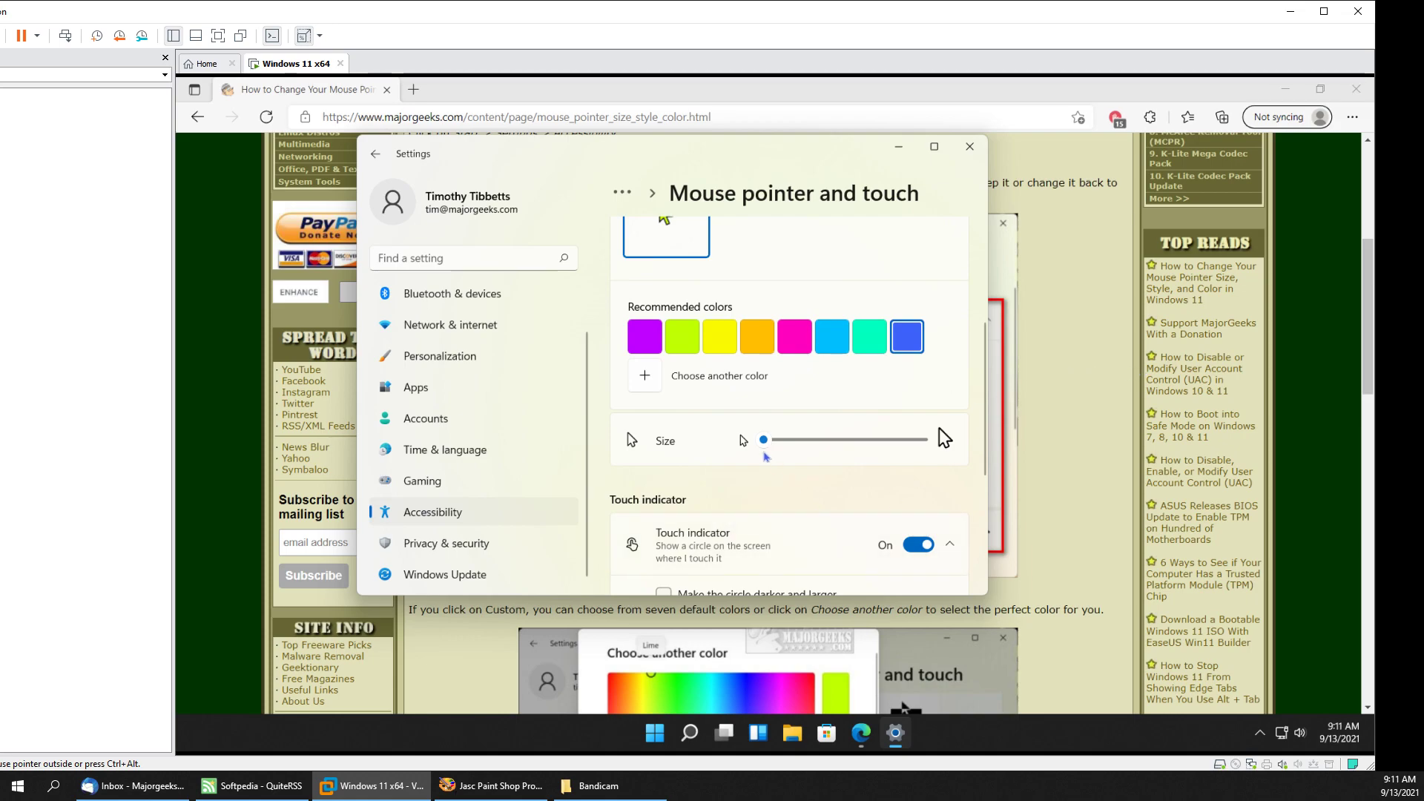
{"action": "left_click", "coordinate": [645, 379]}
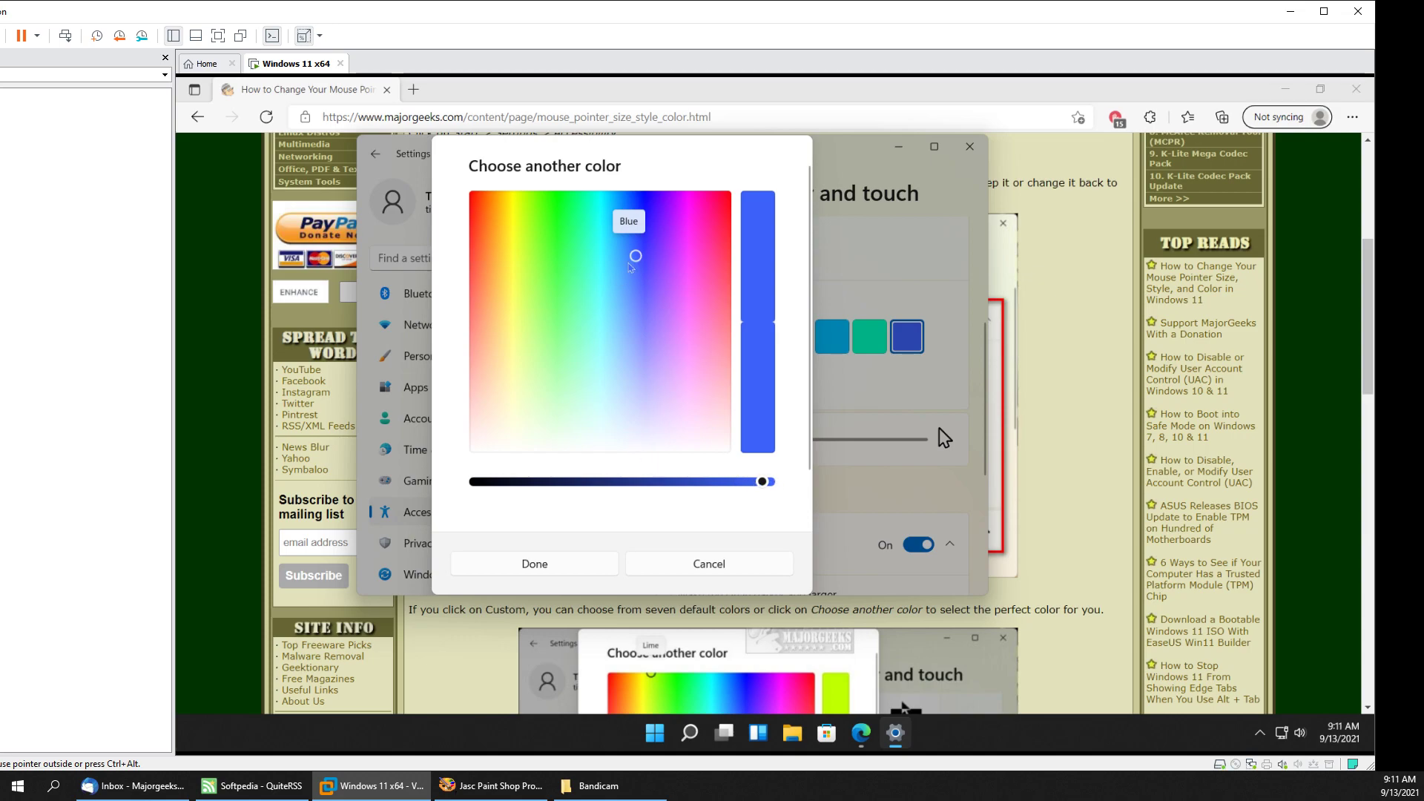
{"action": "mouse_move", "coordinate": [764, 482]}
{"action": "left_mouse_down"}
{"action": "mouse_move", "coordinate": [502, 486]}
{"action": "mouse_move", "coordinate": [748, 482]}
{"action": "left_mouse_up"}
{"action": "left_click", "coordinate": [509, 324]}
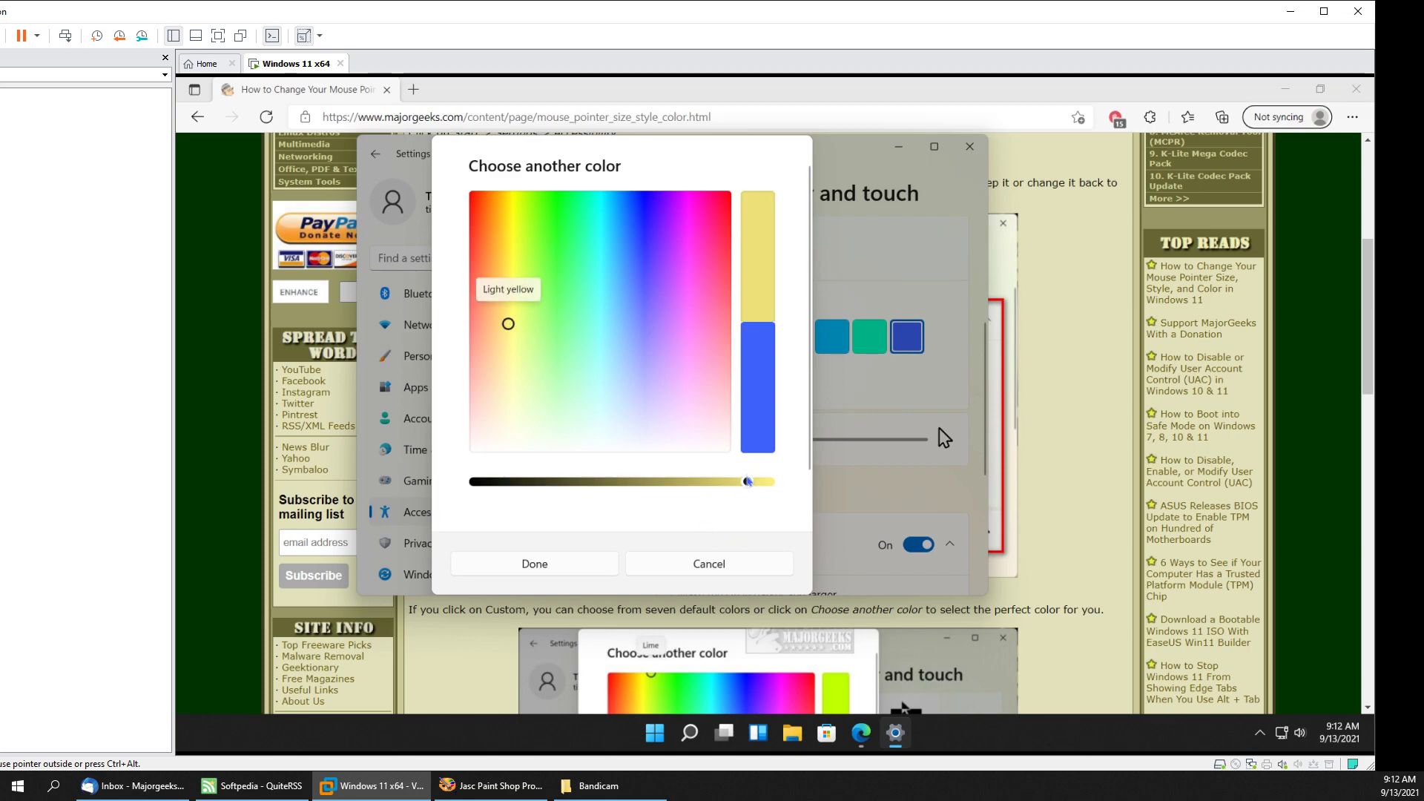
{"action": "left_click_drag", "start_coordinate": [748, 482], "coordinate": [704, 484]}
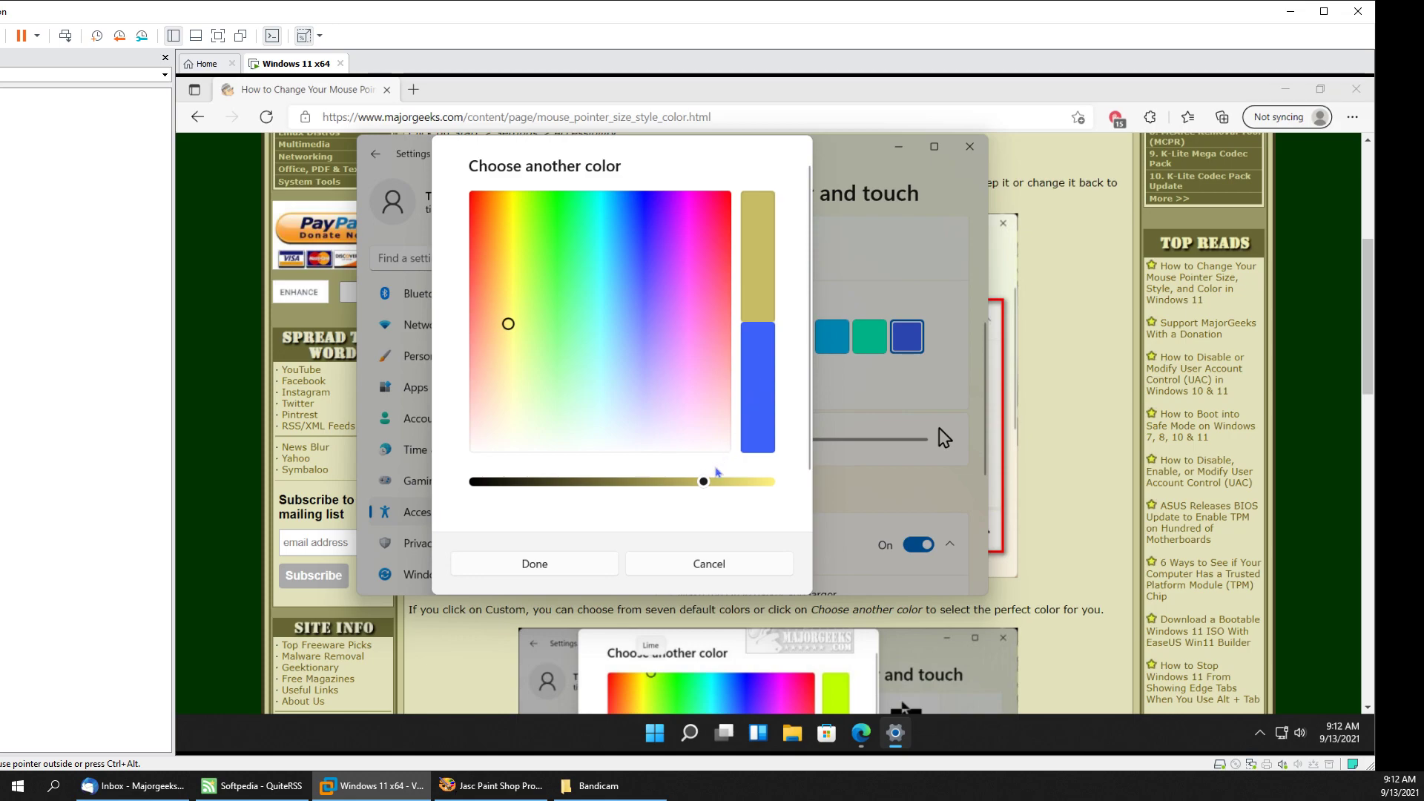
{"action": "left_click_drag", "start_coordinate": [703, 482], "coordinate": [627, 484]}
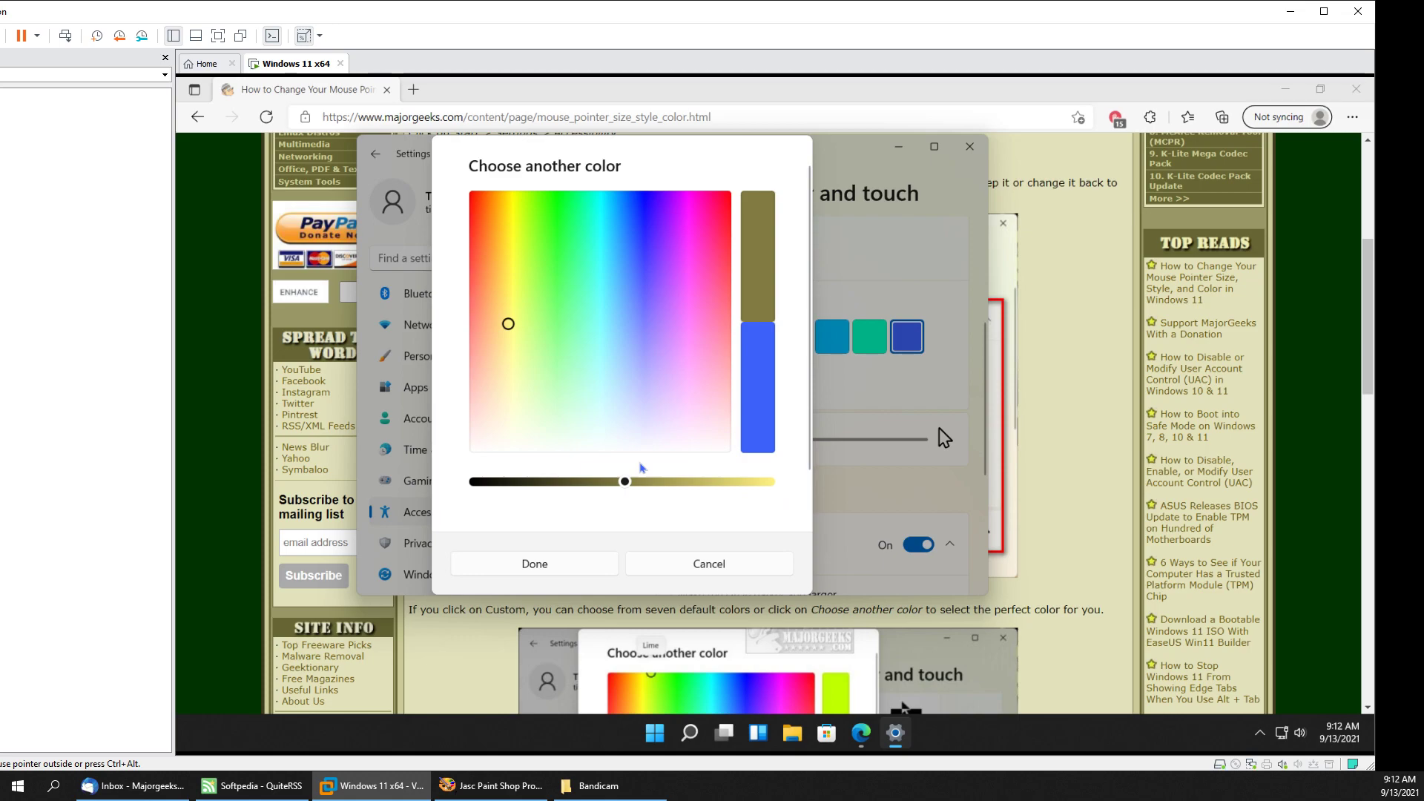
{"action": "scroll", "coordinate": [668, 405], "scroll_direction": "down", "scroll_amount": 1}
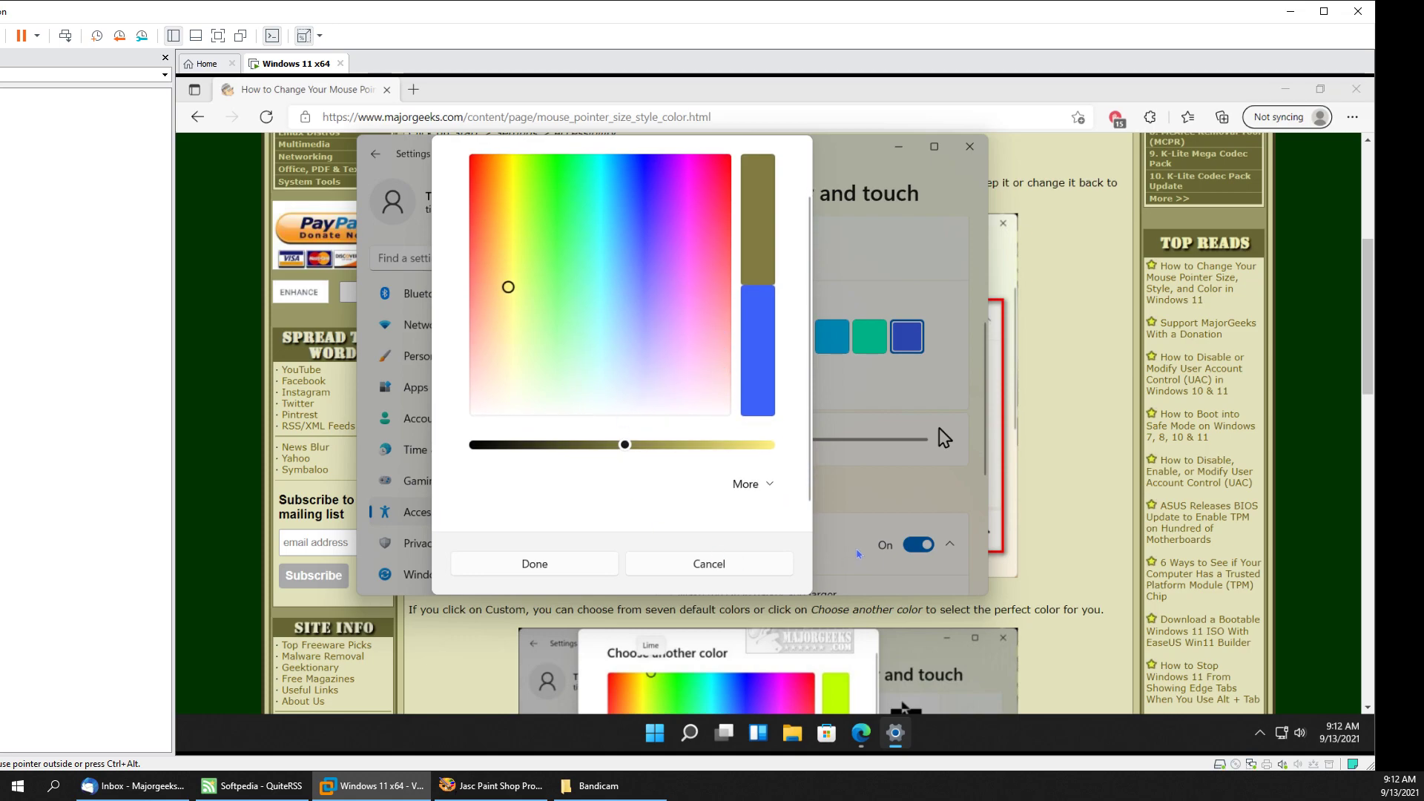
{"action": "left_click", "coordinate": [764, 483]}
{"action": "scroll", "coordinate": [543, 448], "scroll_direction": "down", "scroll_amount": 3}
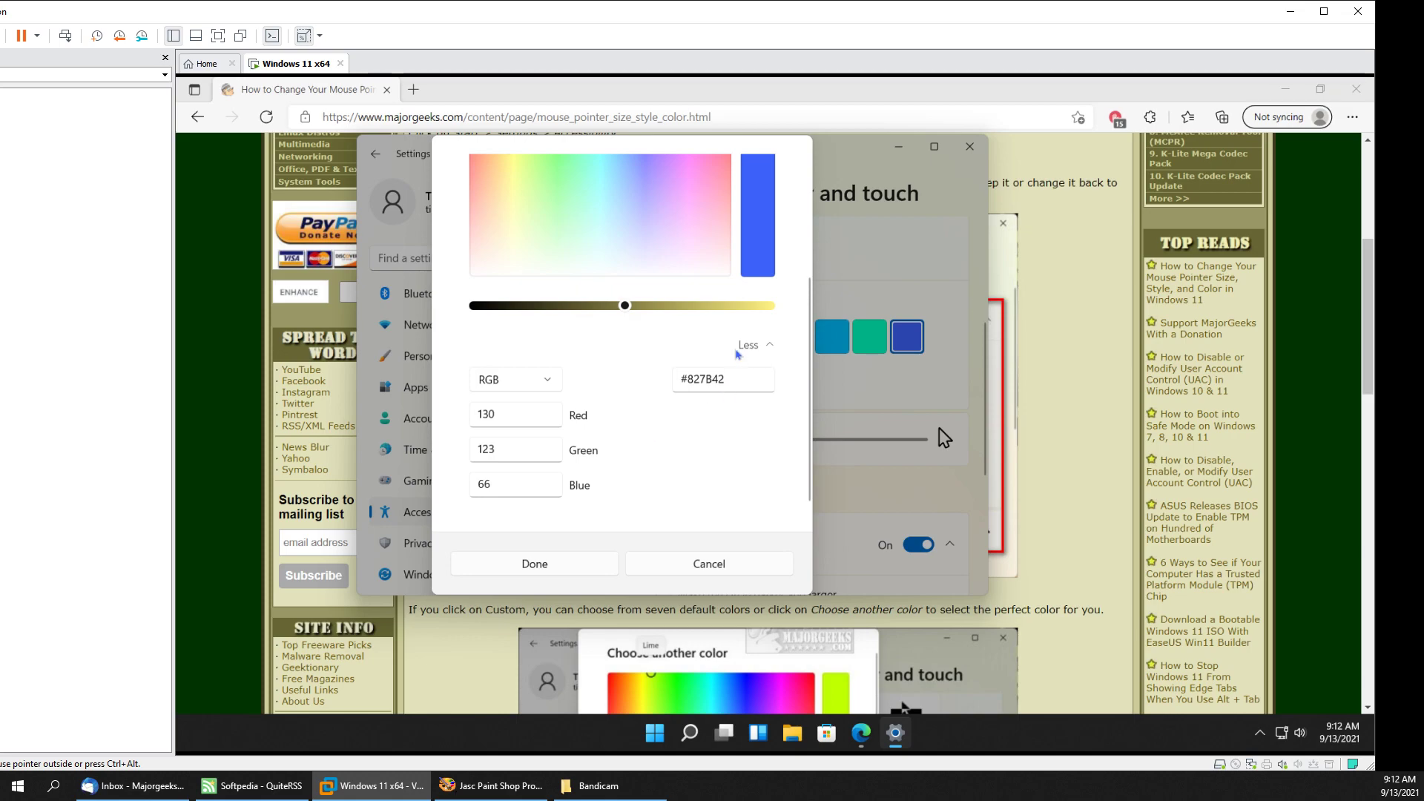
{"action": "left_click", "coordinate": [725, 380]}
{"action": "left_click", "coordinate": [702, 573]}
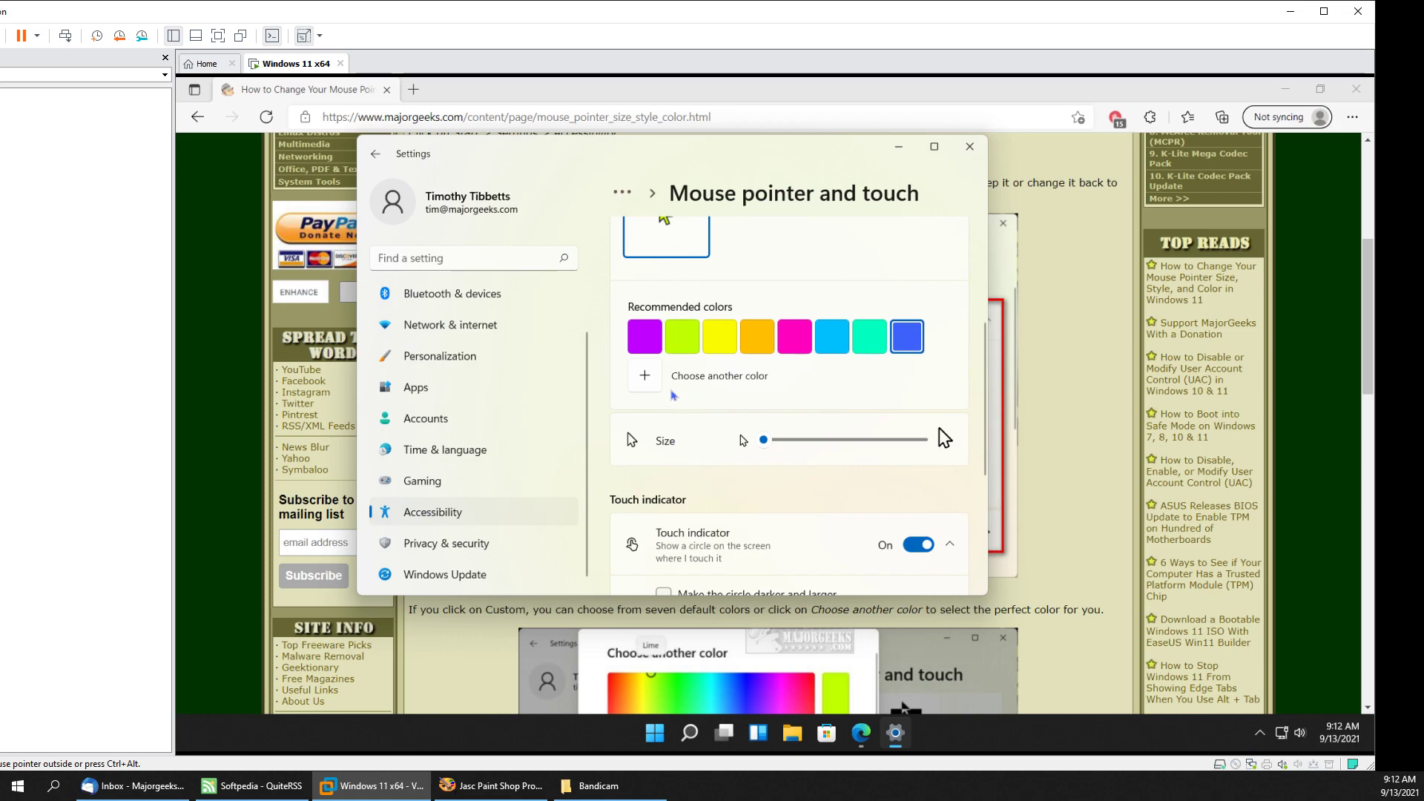
- Set the mouse pointer style to White
{"action": "scroll", "coordinate": [674, 396], "scroll_direction": "up", "scroll_amount": 3}
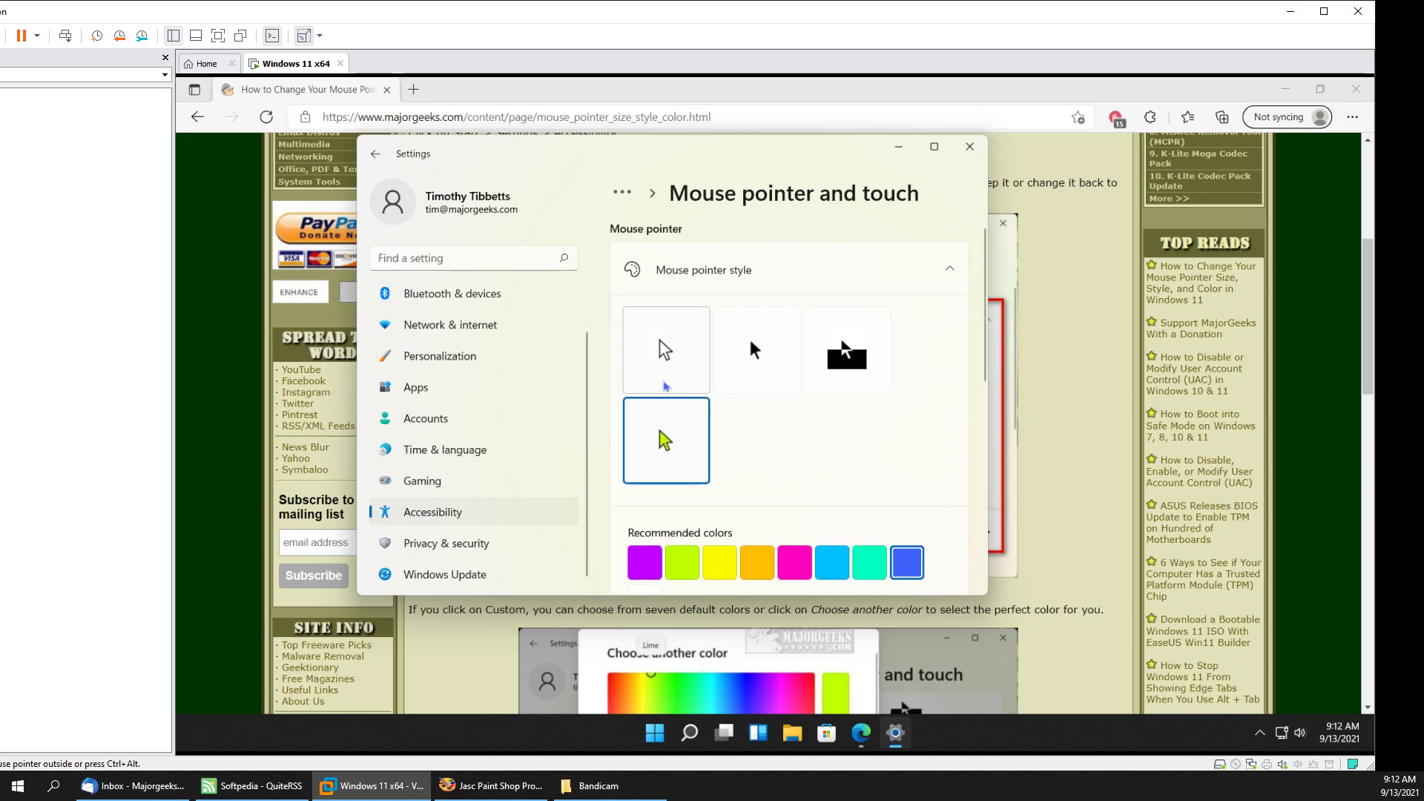
{"action": "left_click", "coordinate": [665, 342]}
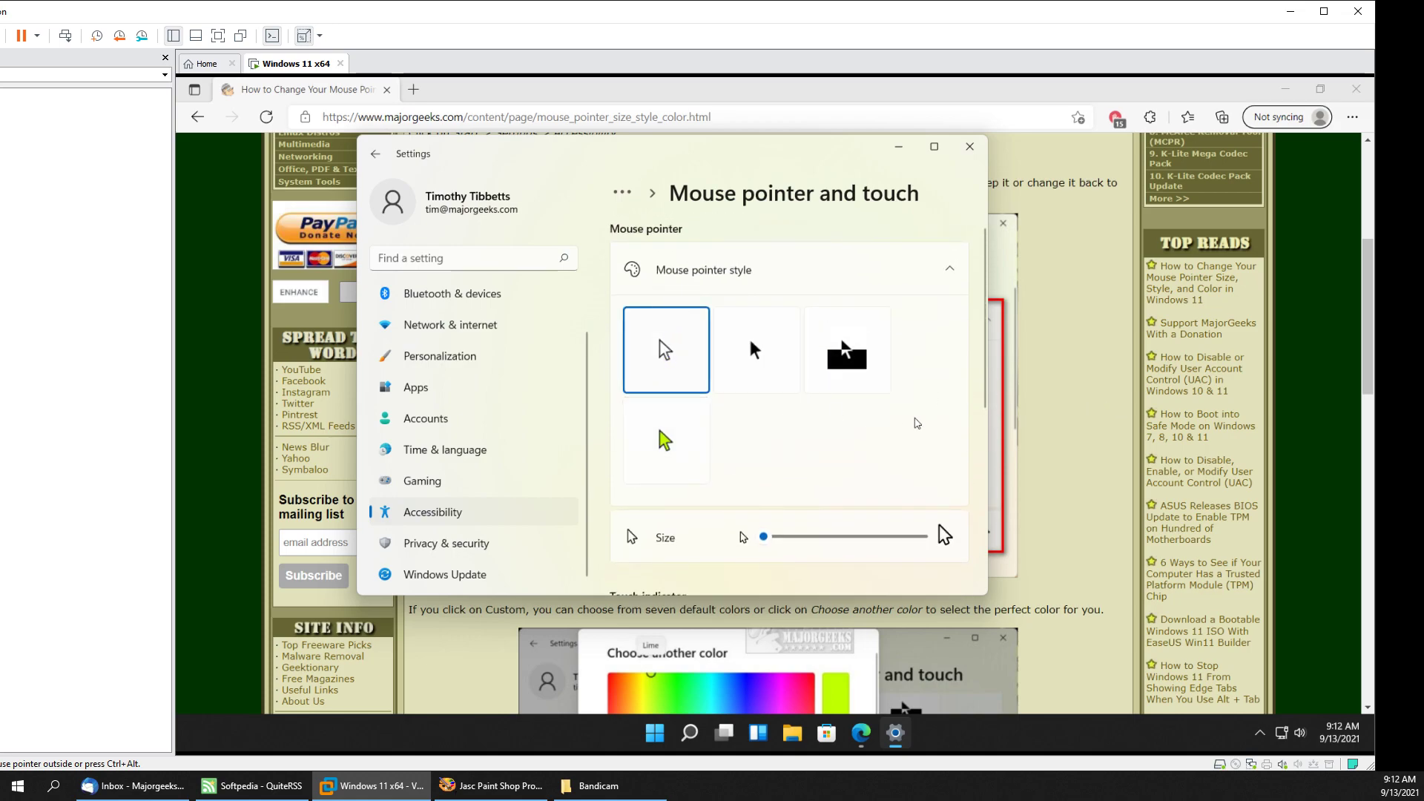
- Try enlarging the mouse pointer up to its maximum size, and return it to the smallest size
{"action": "scroll", "coordinate": [741, 379], "scroll_direction": "down", "scroll_amount": 1}
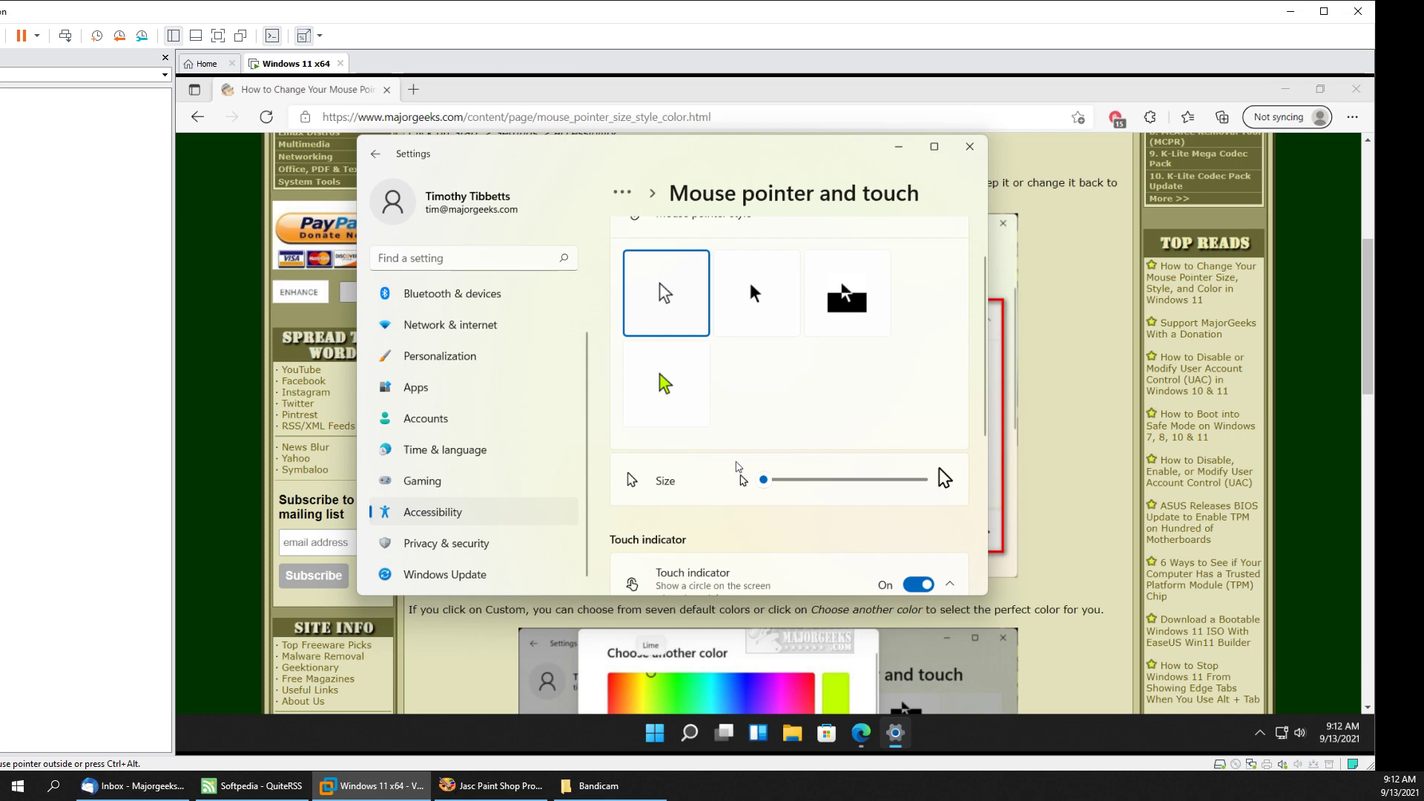
{"action": "mouse_move", "coordinate": [763, 482]}
{"action": "left_mouse_down"}
{"action": "mouse_move", "coordinate": [810, 484]}
{"action": "mouse_move", "coordinate": [762, 483]}
{"action": "mouse_move", "coordinate": [774, 484]}
{"action": "left_mouse_up"}
{"action": "left_click_drag", "start_coordinate": [775, 482], "coordinate": [937, 481]}
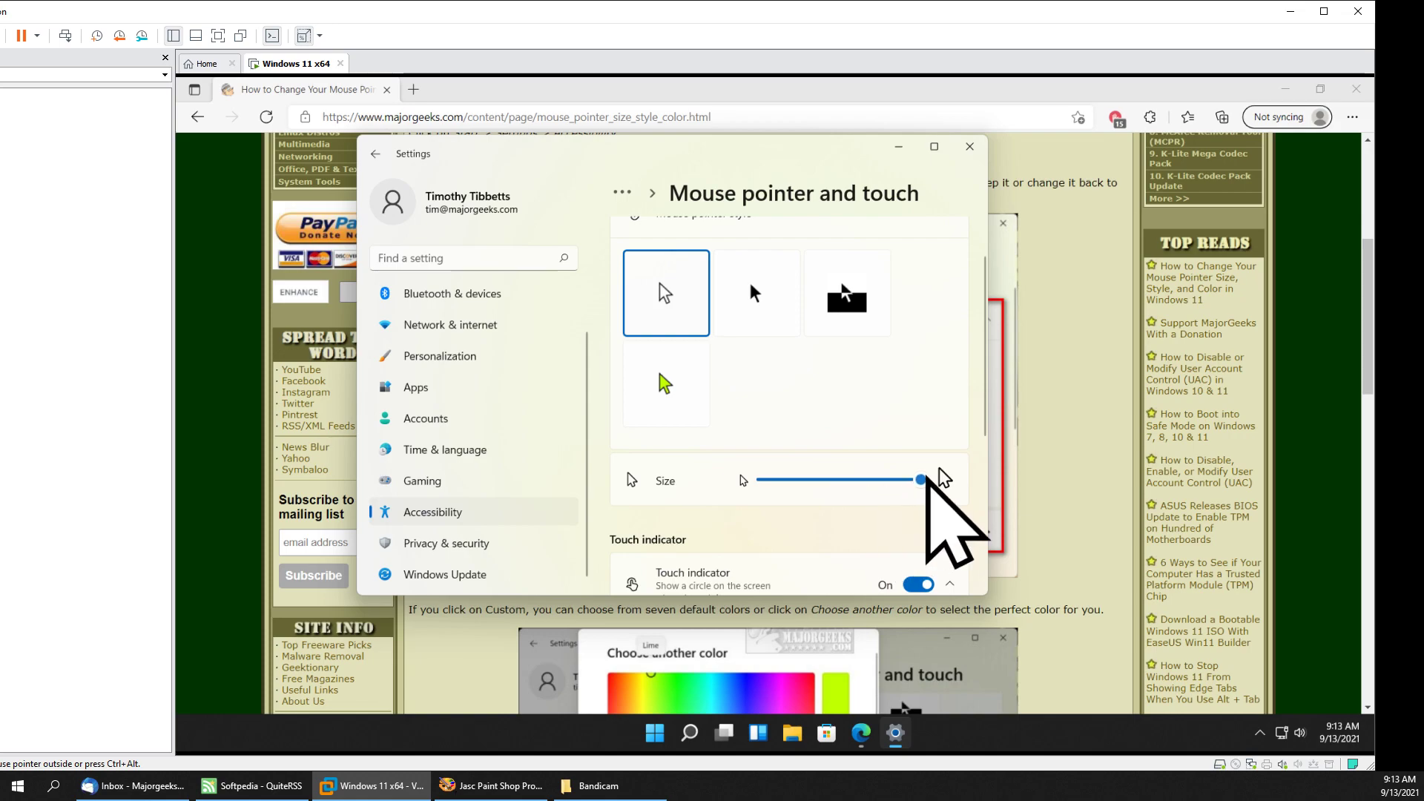
{"action": "left_click_drag", "start_coordinate": [924, 481], "coordinate": [753, 494]}
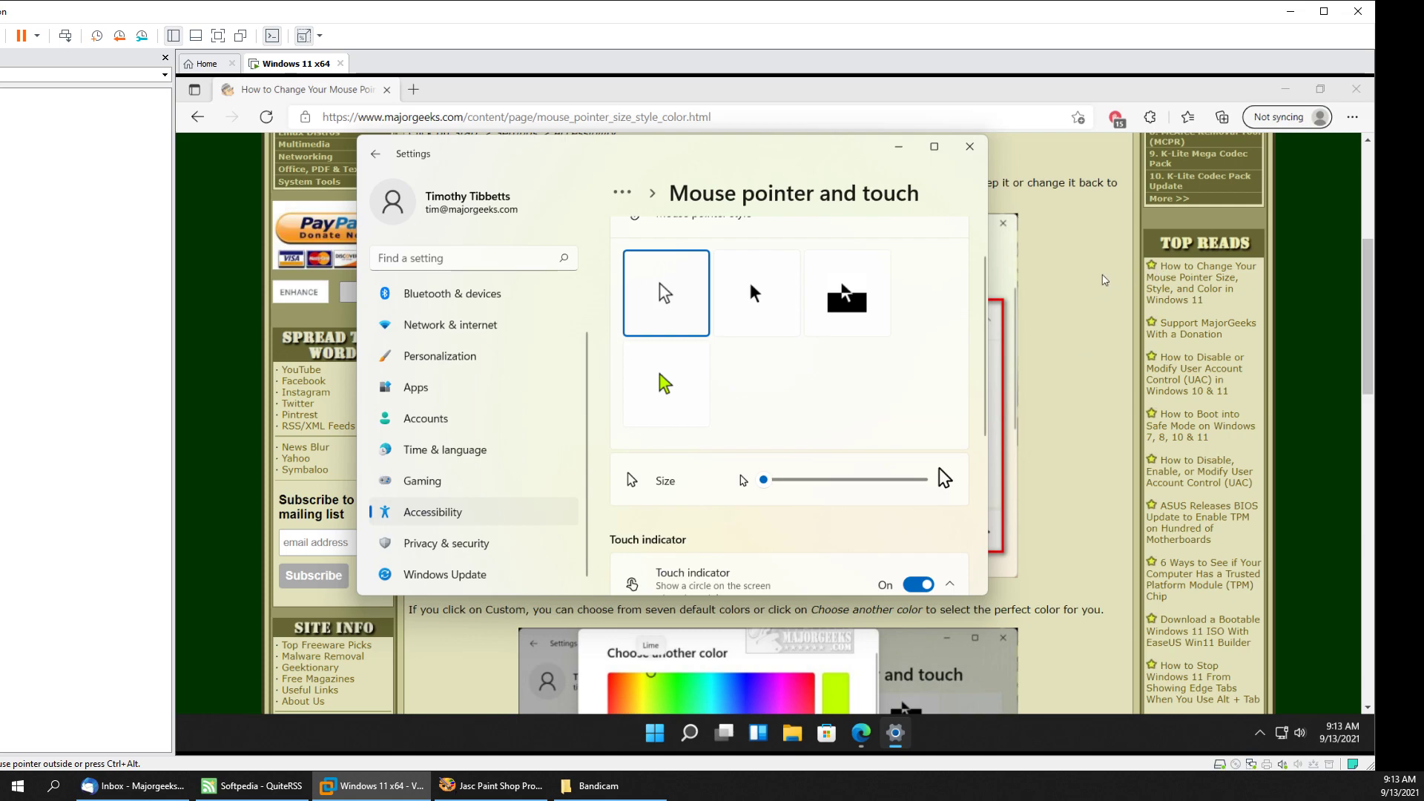
- Set the mouse pointer size to one notch above the smallest
{"action": "left_click", "coordinate": [764, 484]}
{"action": "left_click_drag", "start_coordinate": [767, 482], "coordinate": [776, 484]}
{"action": "mouse_move", "coordinate": [775, 481]}
{"action": "left_mouse_down"}
{"action": "mouse_move", "coordinate": [752, 482]}
{"action": "mouse_move", "coordinate": [782, 487]}
{"action": "left_mouse_up"}
{"action": "left_click_drag", "start_coordinate": [786, 478], "coordinate": [779, 481]}
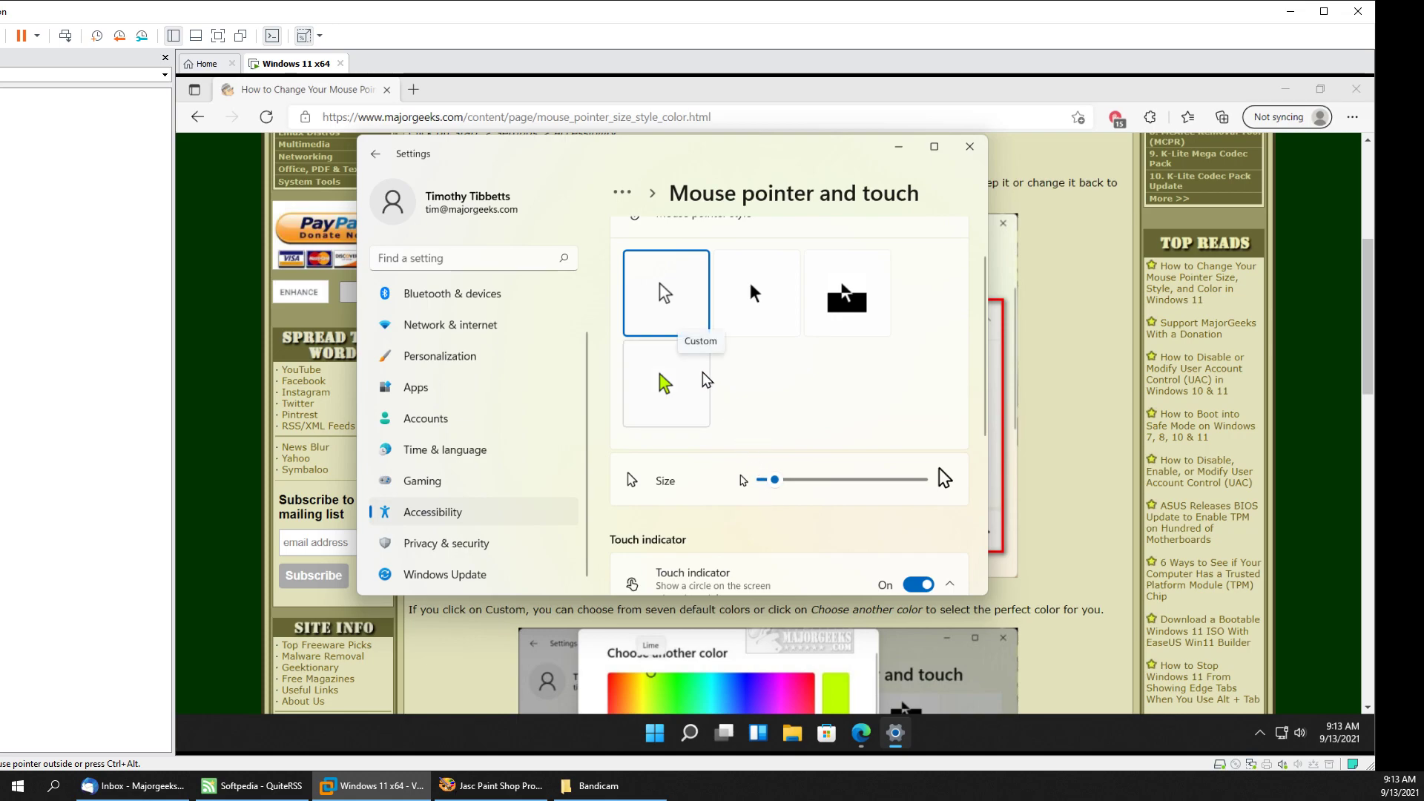
- Open the related Mouse settings and review the primary button, pointer speed and scrolling options
{"action": "scroll", "coordinate": [701, 401], "scroll_direction": "down", "scroll_amount": 3}
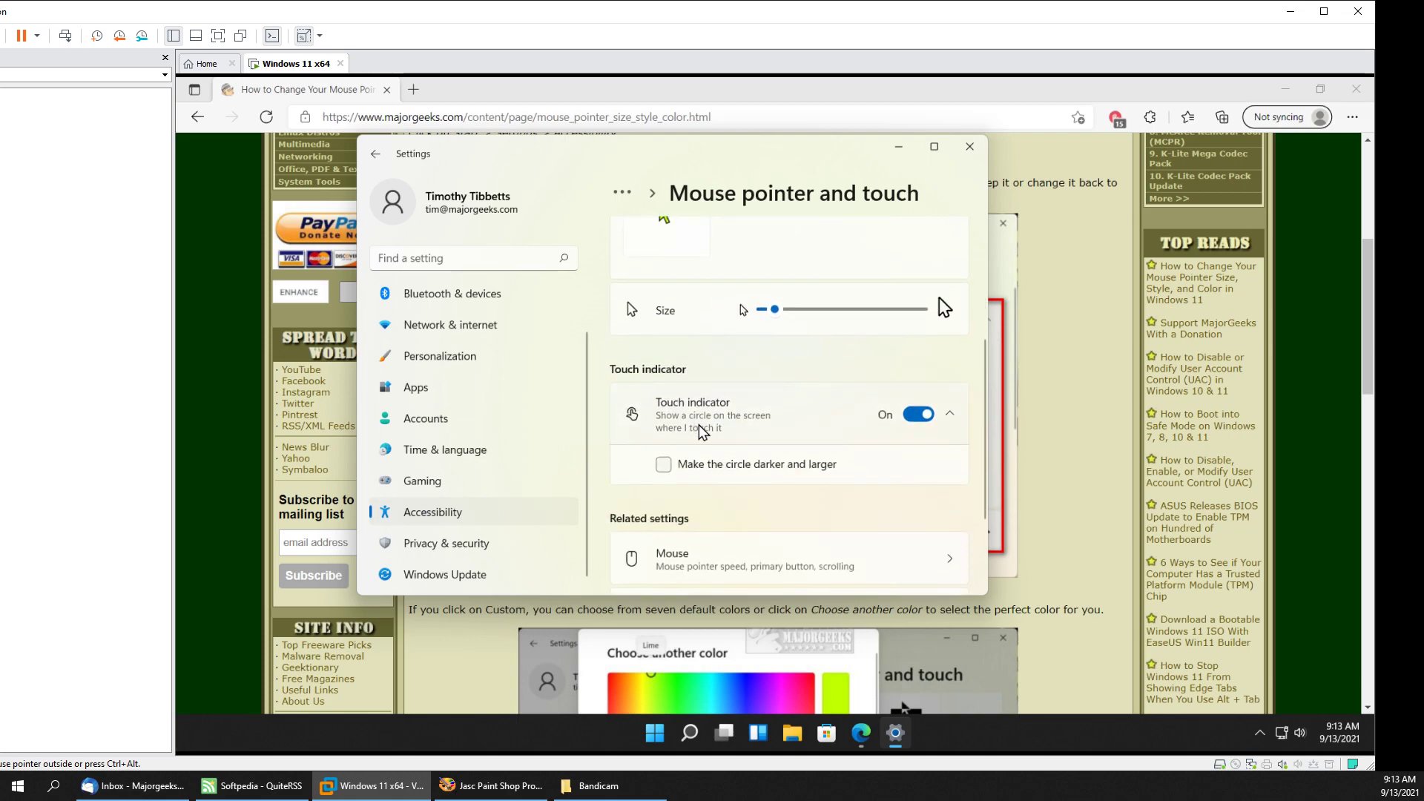
{"action": "scroll", "coordinate": [682, 453], "scroll_direction": "down", "scroll_amount": 2}
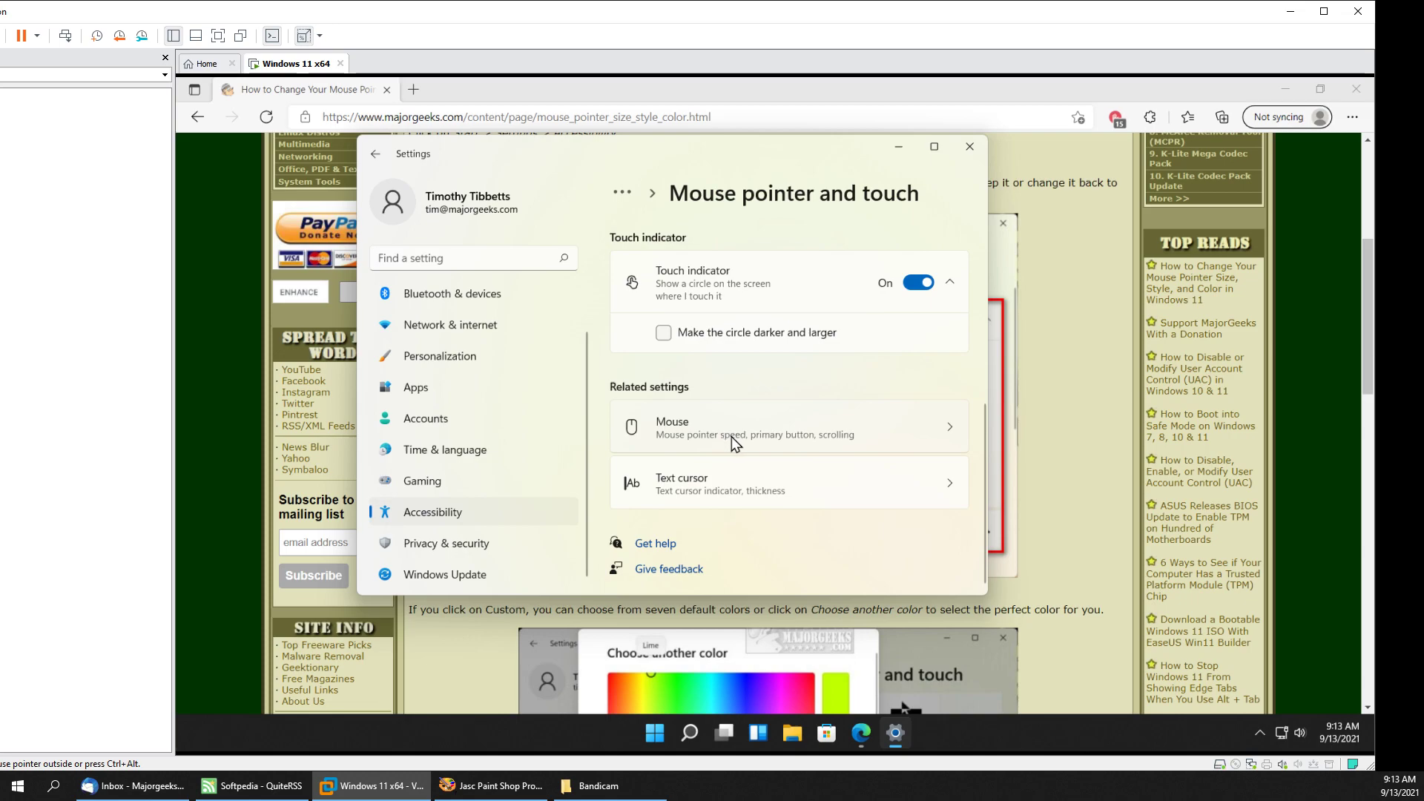
{"action": "left_click", "coordinate": [781, 431]}
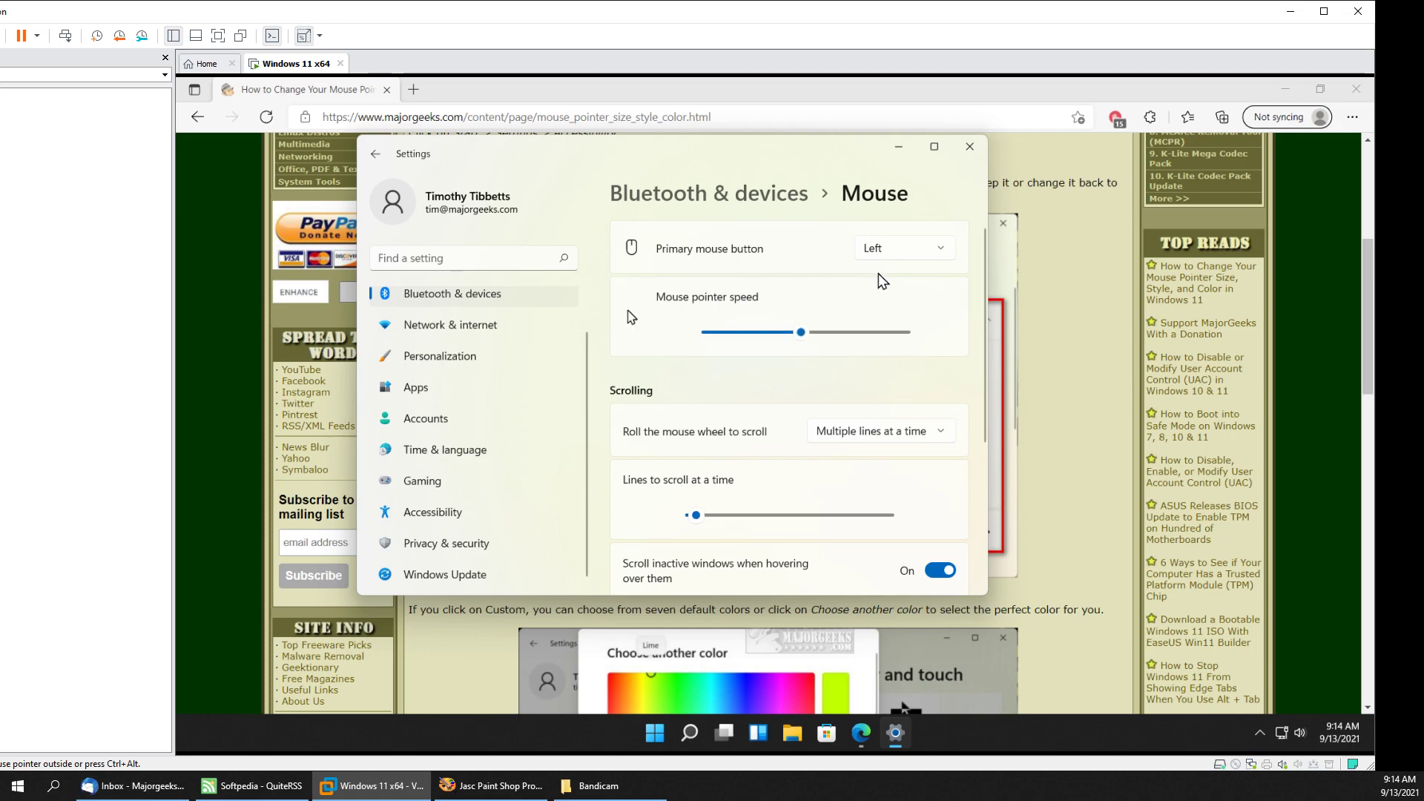
{"action": "scroll", "coordinate": [782, 451], "scroll_direction": "down", "scroll_amount": 1}
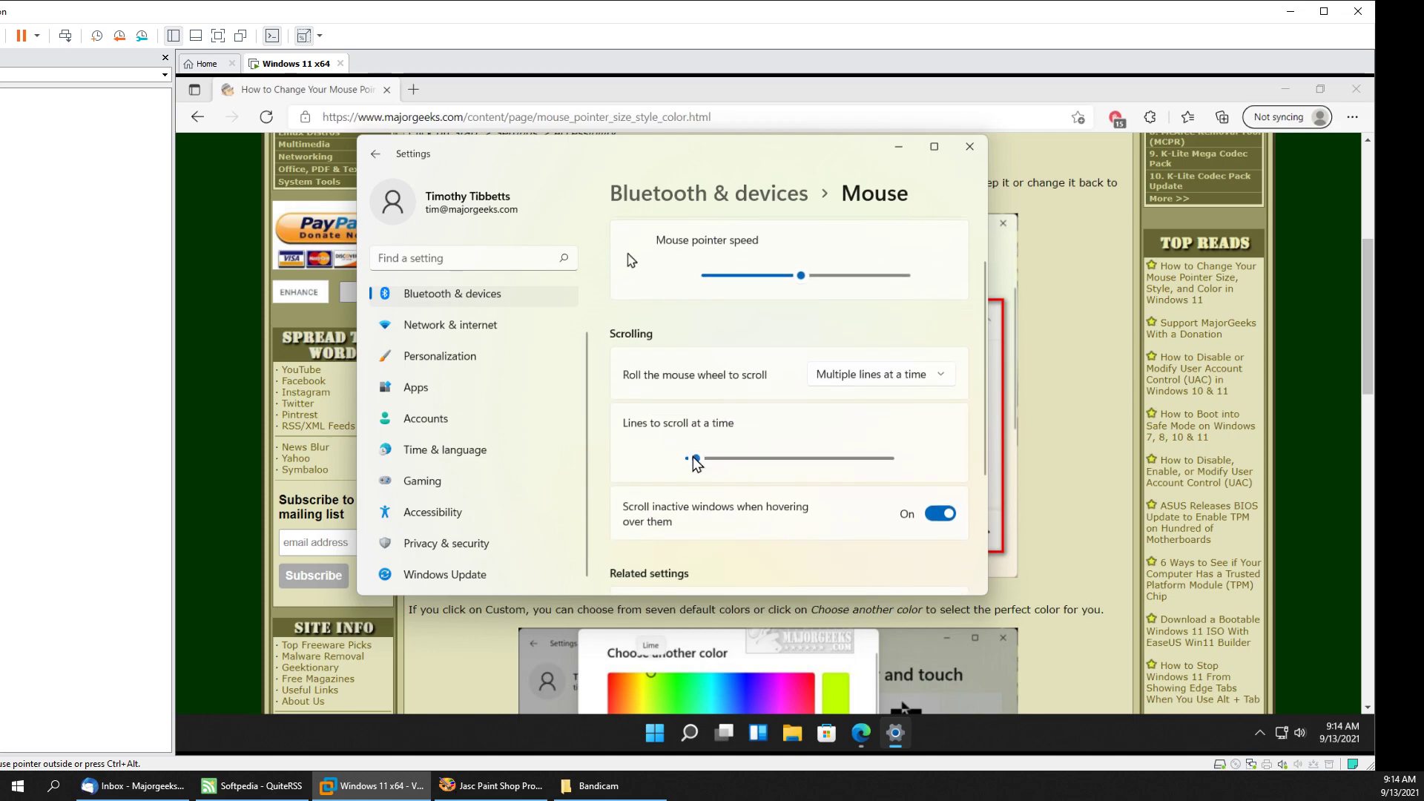
{"action": "scroll", "coordinate": [744, 397], "scroll_direction": "up", "scroll_amount": 1}
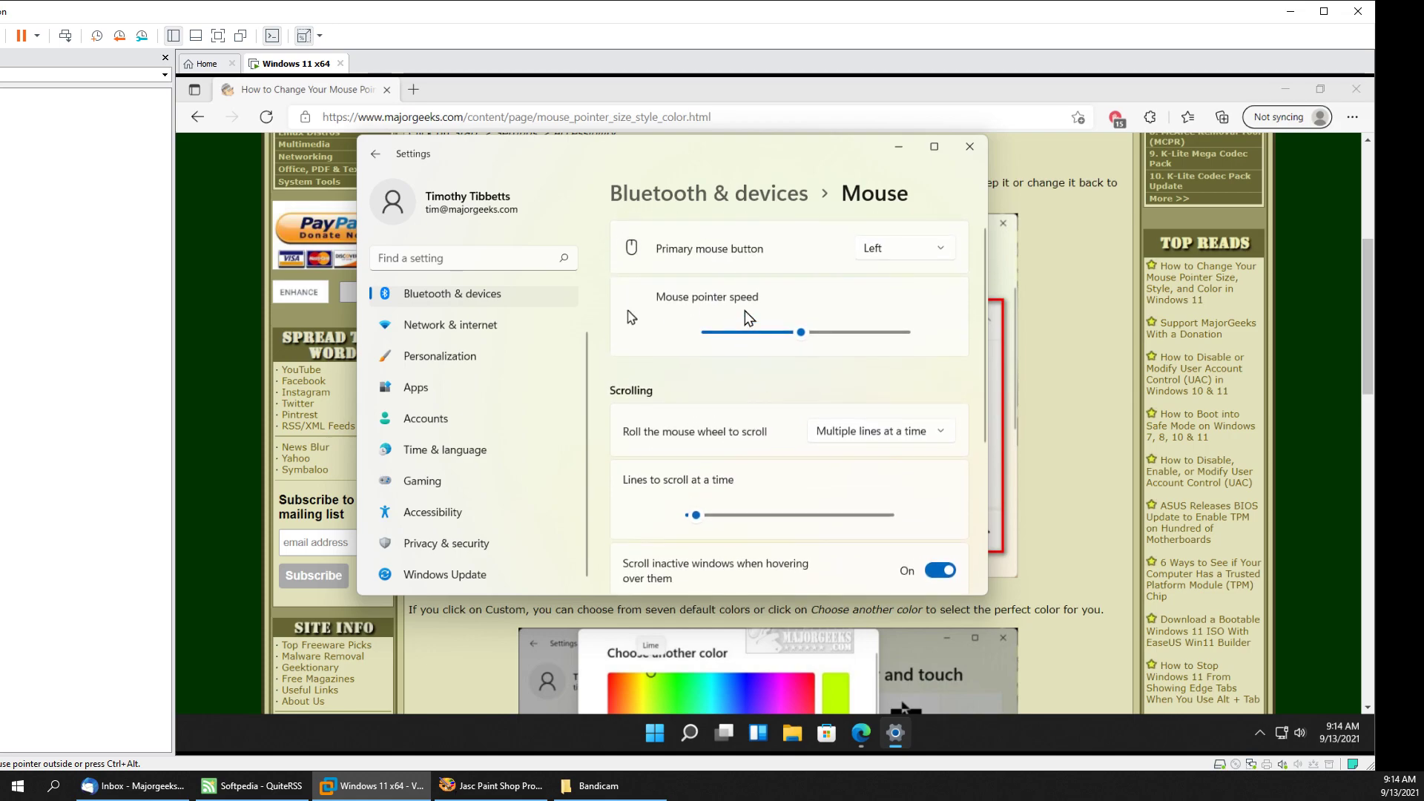
- Open the related Text cursor settings from the Mouse pointer and touch page and set the indicator size one notch below the middle
{"action": "left_click", "coordinate": [377, 155]}
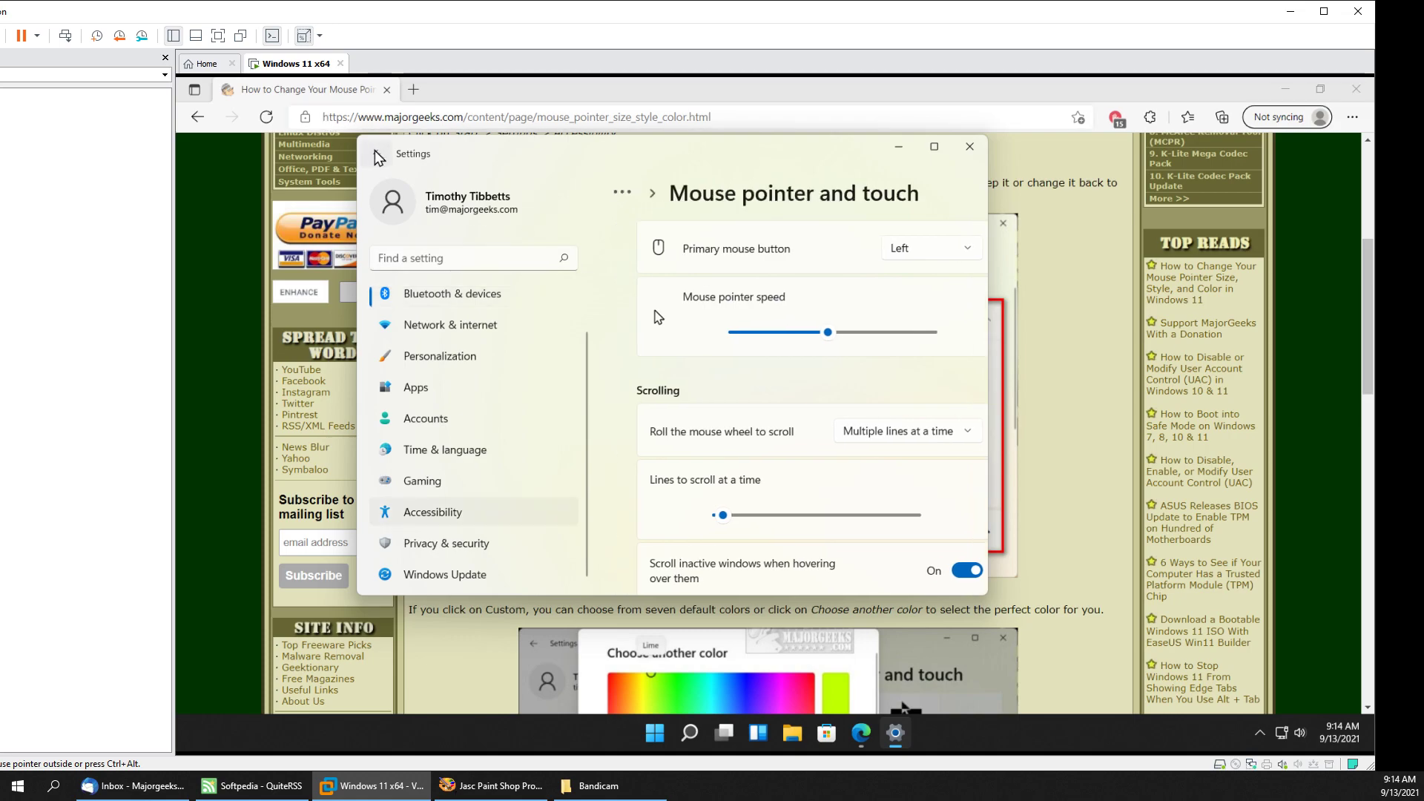
{"action": "scroll", "coordinate": [738, 378], "scroll_direction": "down", "scroll_amount": 5}
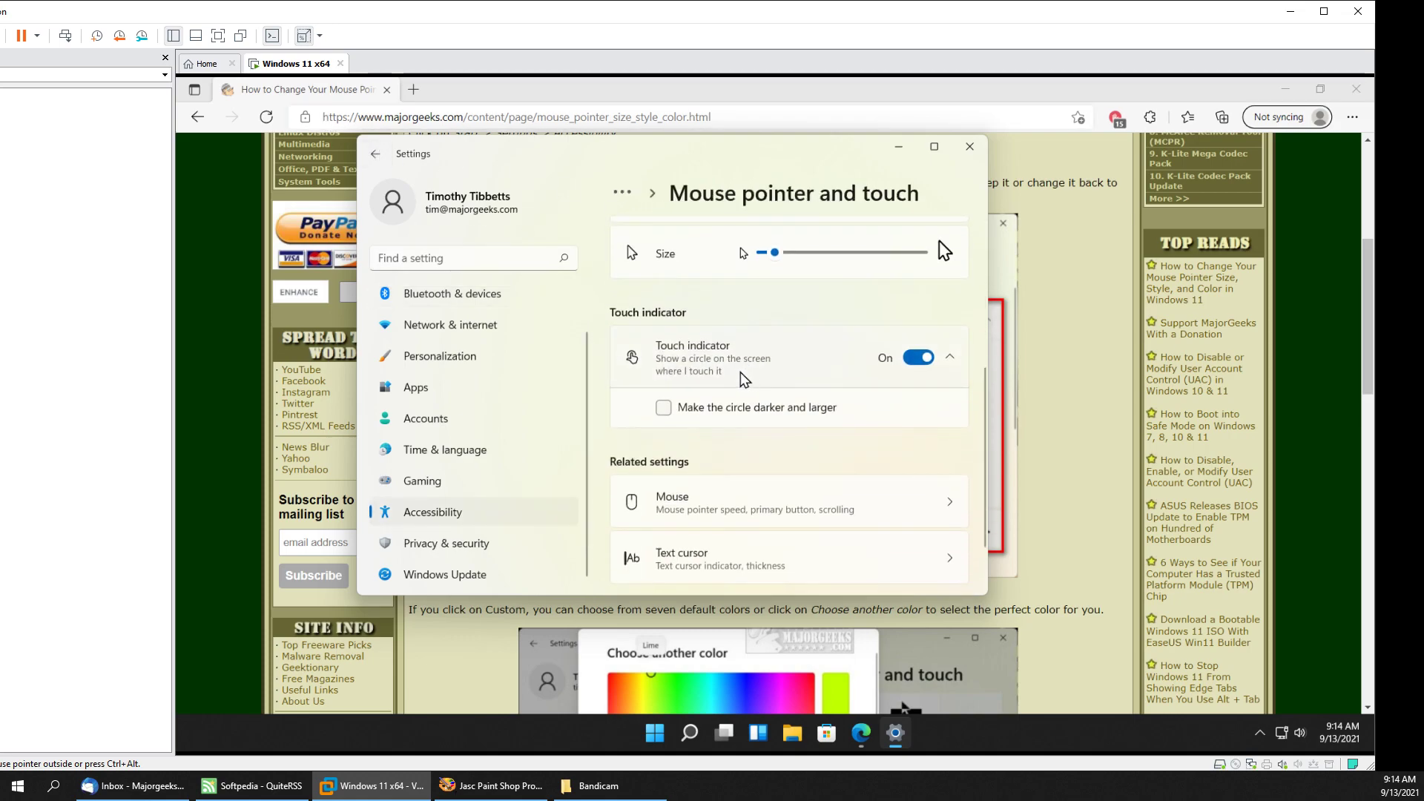
{"action": "left_click", "coordinate": [728, 485]}
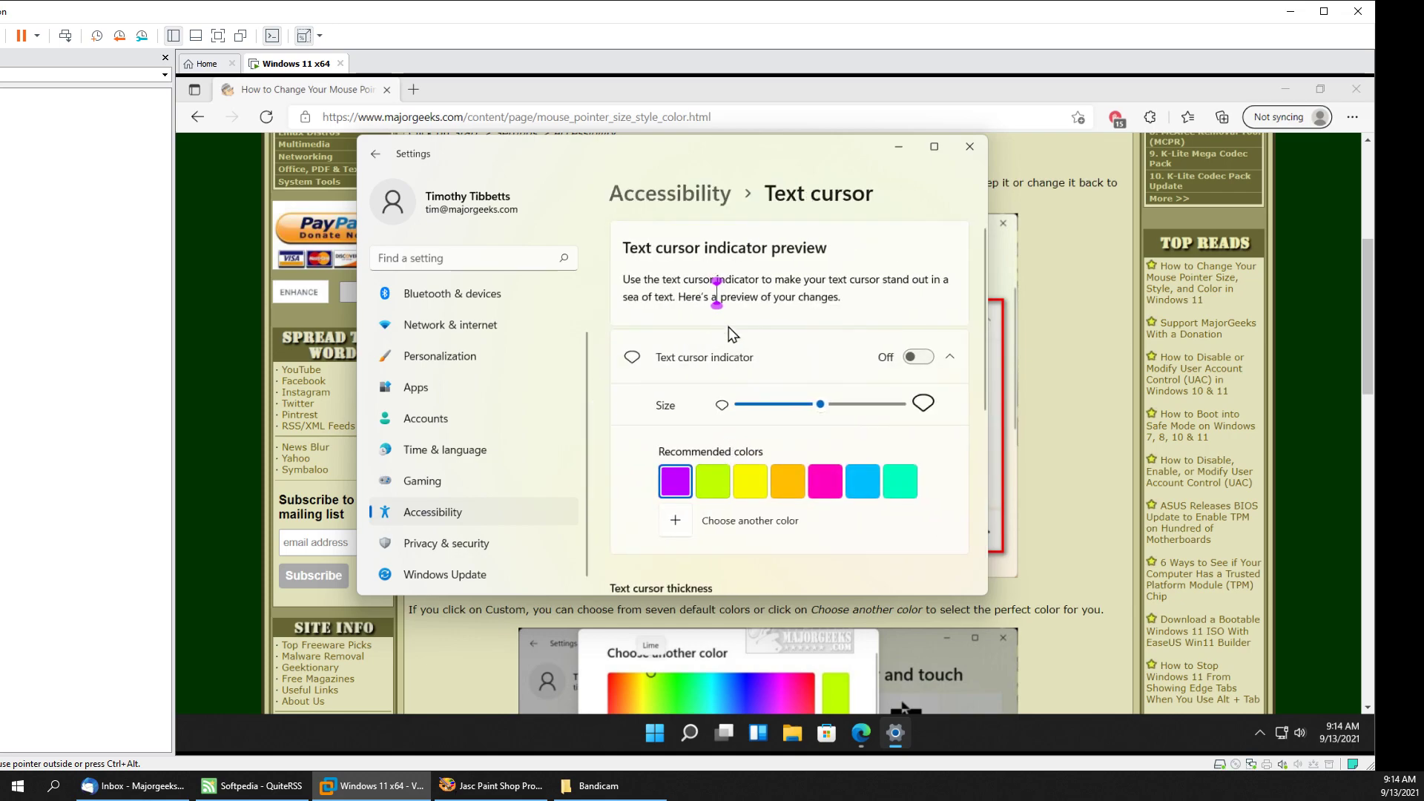
{"action": "mouse_move", "coordinate": [822, 407]}
{"action": "left_mouse_down"}
{"action": "mouse_move", "coordinate": [739, 408]}
{"action": "mouse_move", "coordinate": [822, 409]}
{"action": "left_mouse_up"}
{"action": "left_click_drag", "start_coordinate": [849, 409], "coordinate": [781, 410]}
- Try adjusting the text cursor thickness and return it to the thinnest setting
{"action": "scroll", "coordinate": [778, 423], "scroll_direction": "down", "scroll_amount": 5}
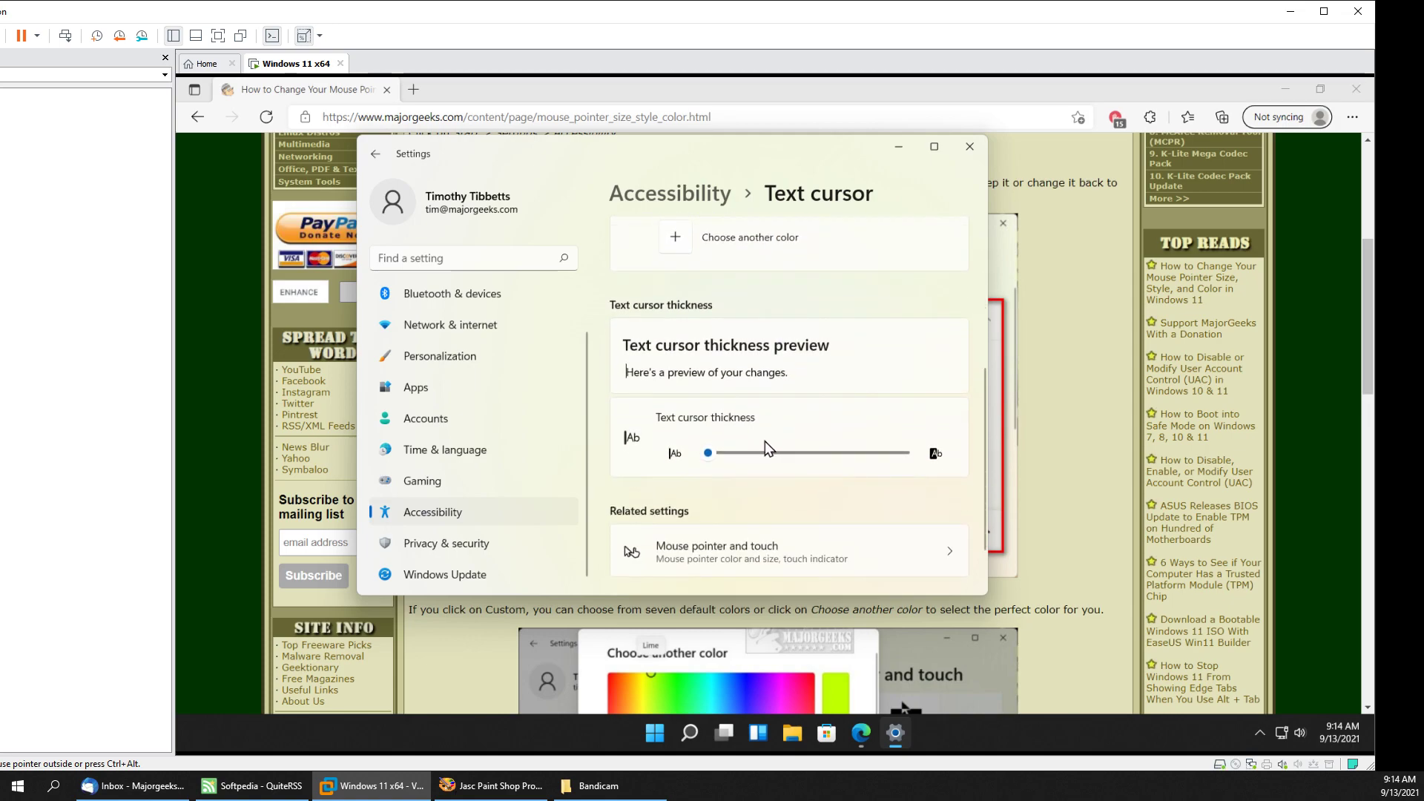
{"action": "scroll", "coordinate": [765, 441], "scroll_direction": "down", "scroll_amount": 1}
{"action": "mouse_move", "coordinate": [711, 399]}
{"action": "left_mouse_down"}
{"action": "mouse_move", "coordinate": [928, 401]}
{"action": "mouse_move", "coordinate": [702, 402]}
{"action": "left_mouse_up"}
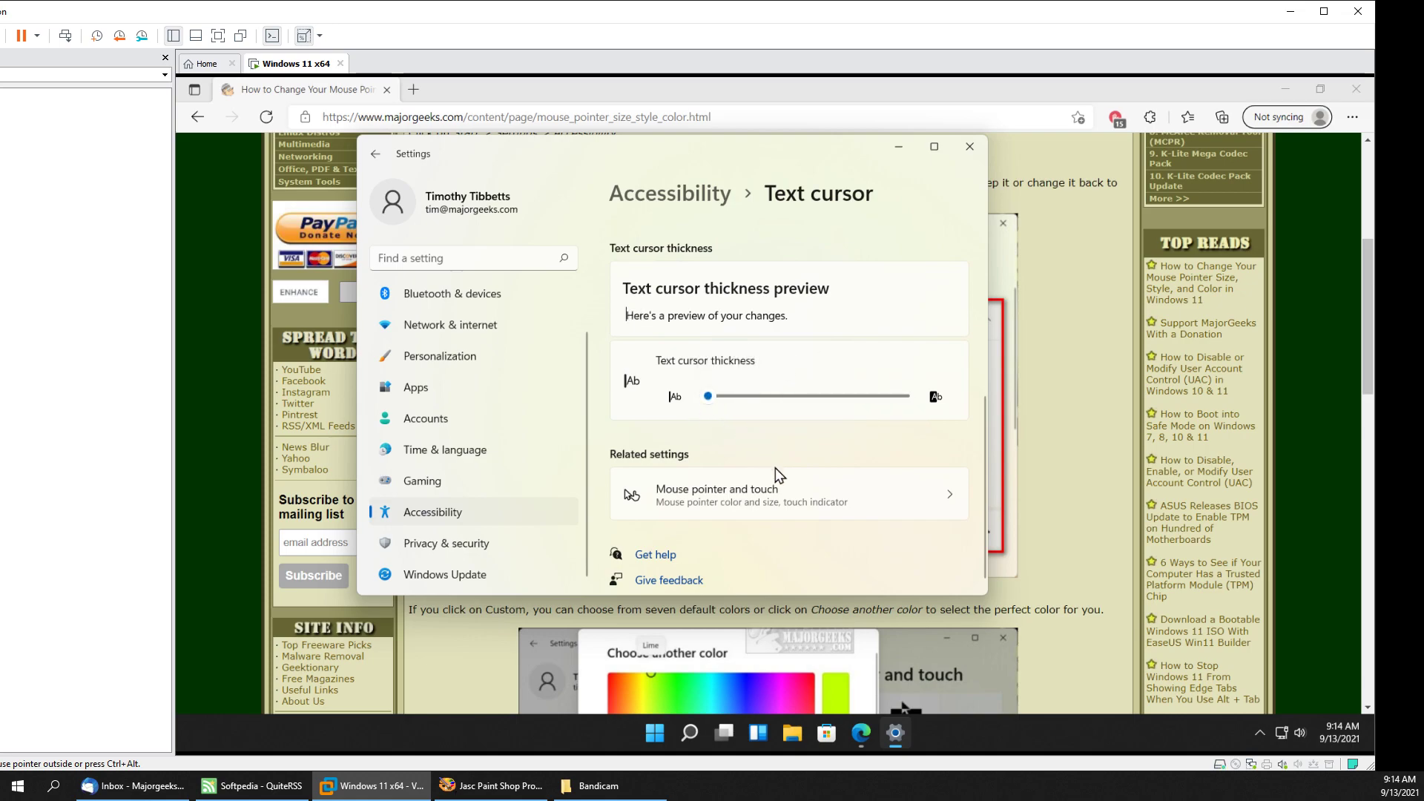
- Review the text cursor indicator, recommended color and thickness options on the Text cursor page
{"action": "scroll", "coordinate": [779, 475], "scroll_direction": "down", "scroll_amount": 1}
{"action": "scroll", "coordinate": [758, 460], "scroll_direction": "up", "scroll_amount": 5}
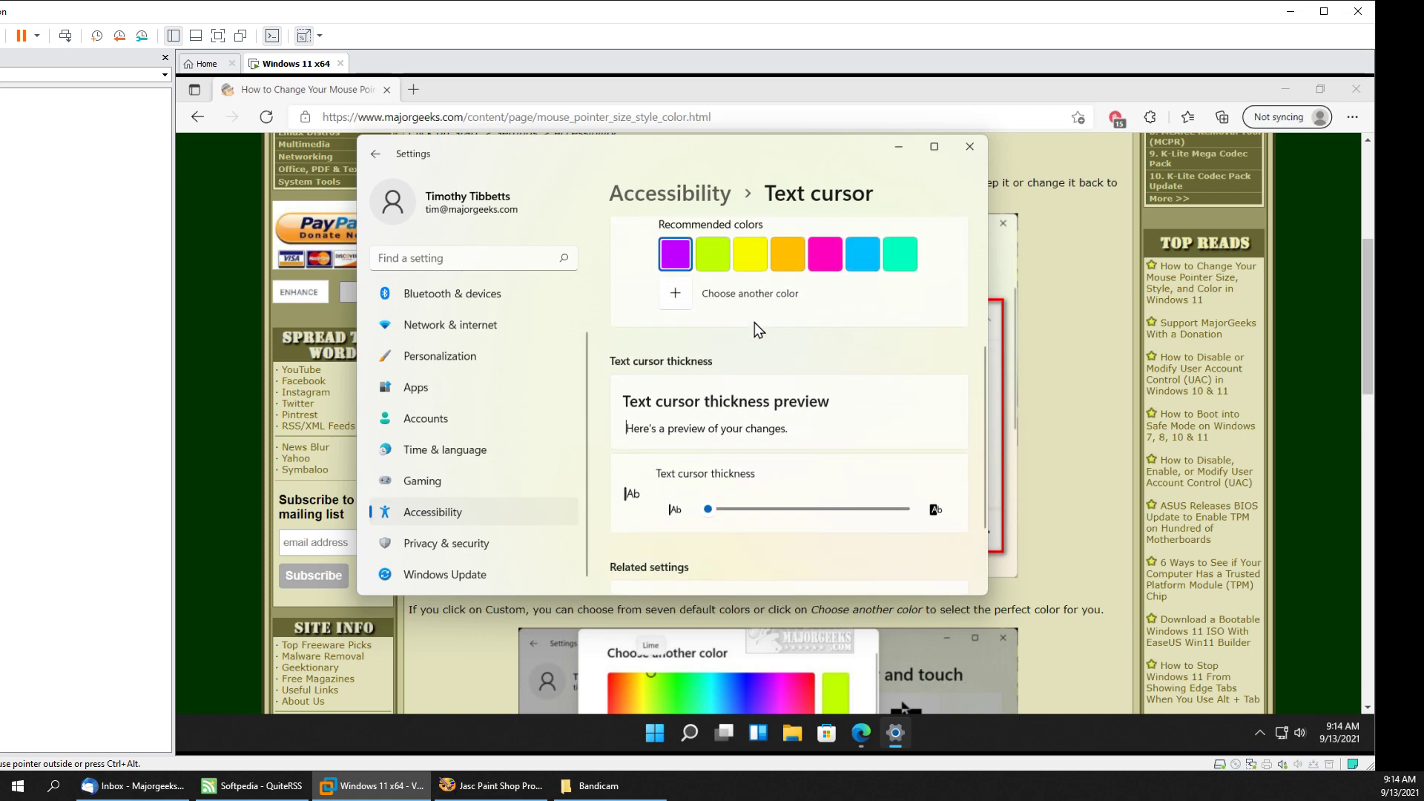
{"action": "scroll", "coordinate": [727, 405], "scroll_direction": "down", "scroll_amount": 3}
{"action": "scroll", "coordinate": [741, 416], "scroll_direction": "up", "scroll_amount": 4}
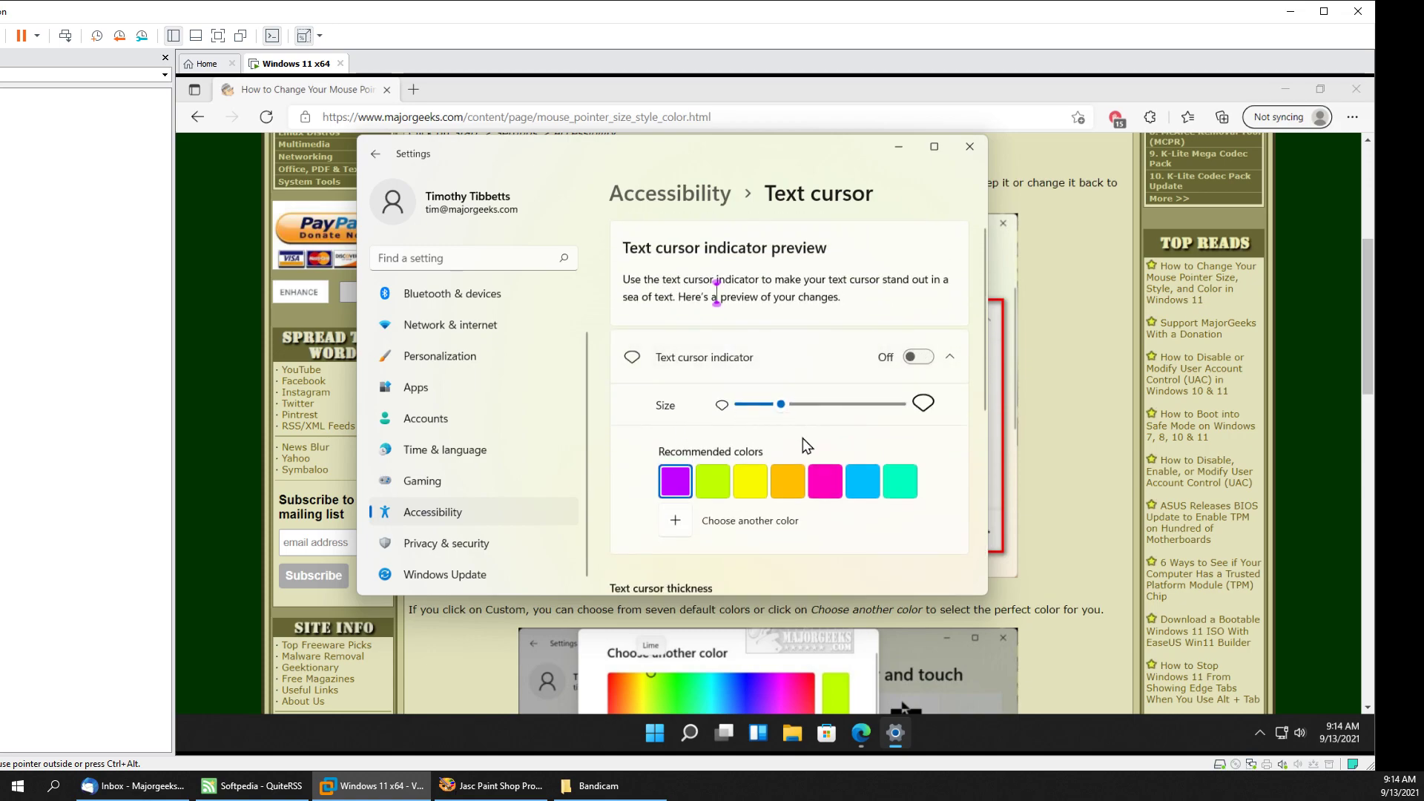
{"action": "scroll", "coordinate": [779, 437], "scroll_direction": "down", "scroll_amount": 2}
{"action": "scroll", "coordinate": [712, 426], "scroll_direction": "down", "scroll_amount": 2}
{"action": "scroll", "coordinate": [737, 423], "scroll_direction": "up", "scroll_amount": 1}
{"action": "scroll", "coordinate": [727, 416], "scroll_direction": "down", "scroll_amount": 2}
{"action": "scroll", "coordinate": [727, 415], "scroll_direction": "up", "scroll_amount": 4}
- Leave the Text cursor page, close Settings and review the web article on changing the mouse pointer's size, style and color
{"action": "left_click", "coordinate": [376, 154]}
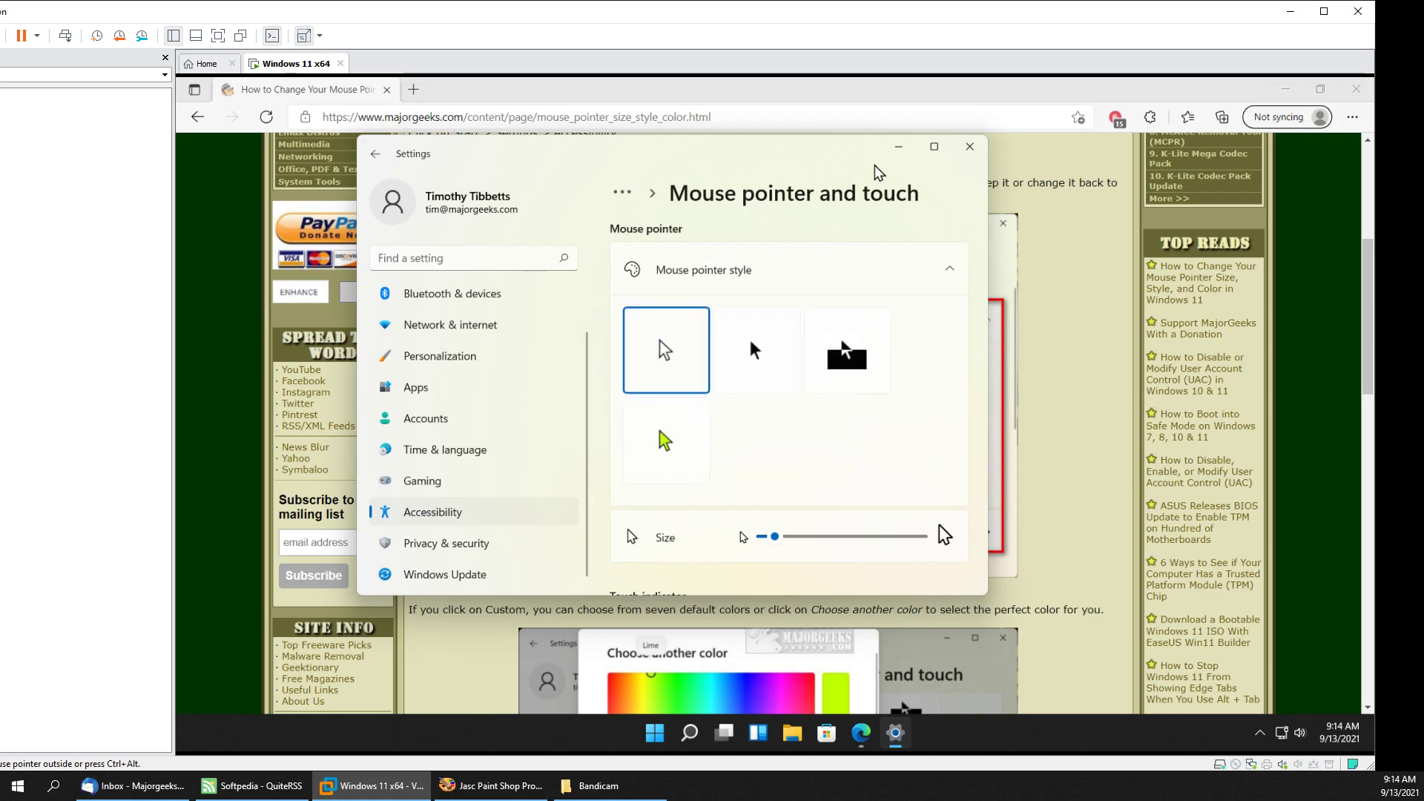
{"action": "left_click", "coordinate": [970, 146]}
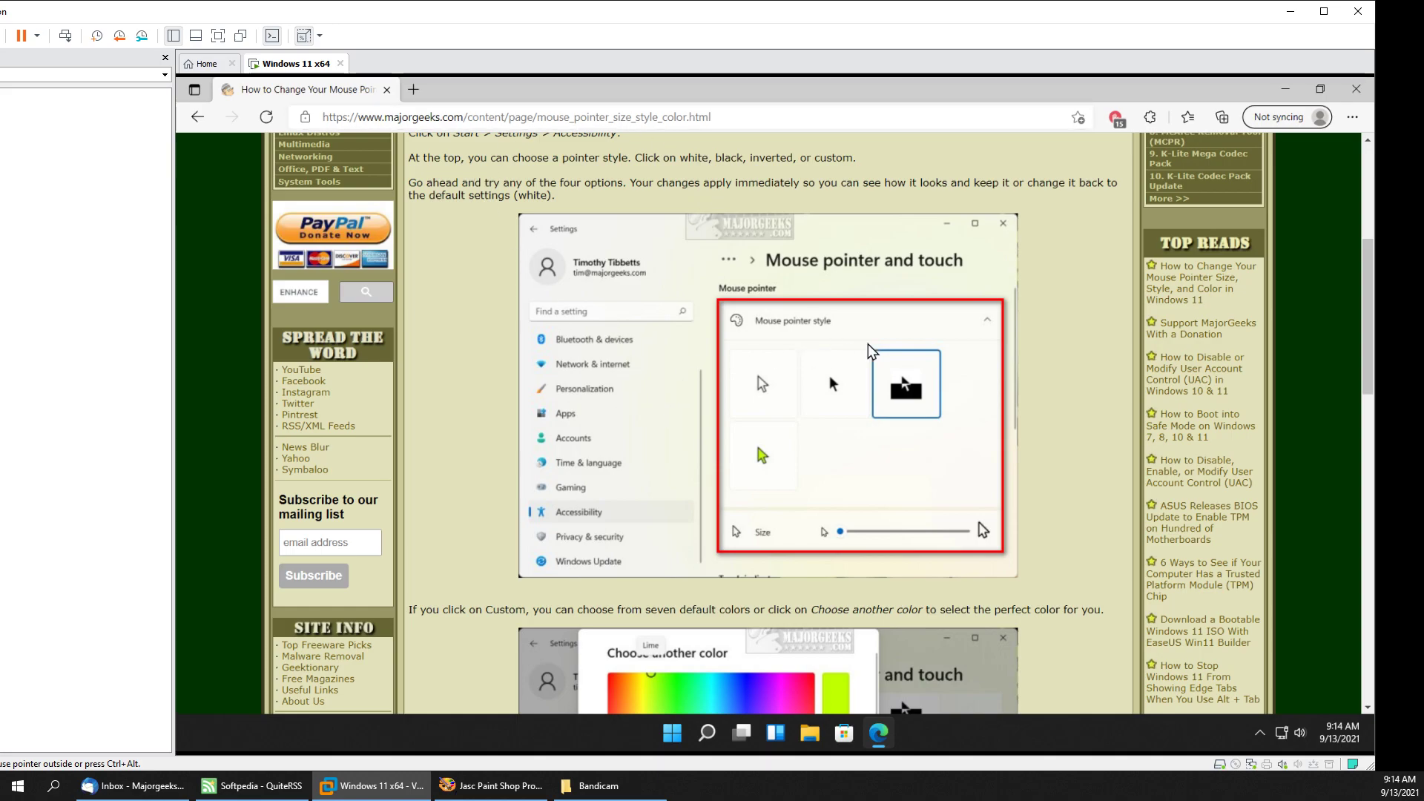
{"action": "scroll", "coordinate": [871, 352], "scroll_direction": "down", "scroll_amount": 9}
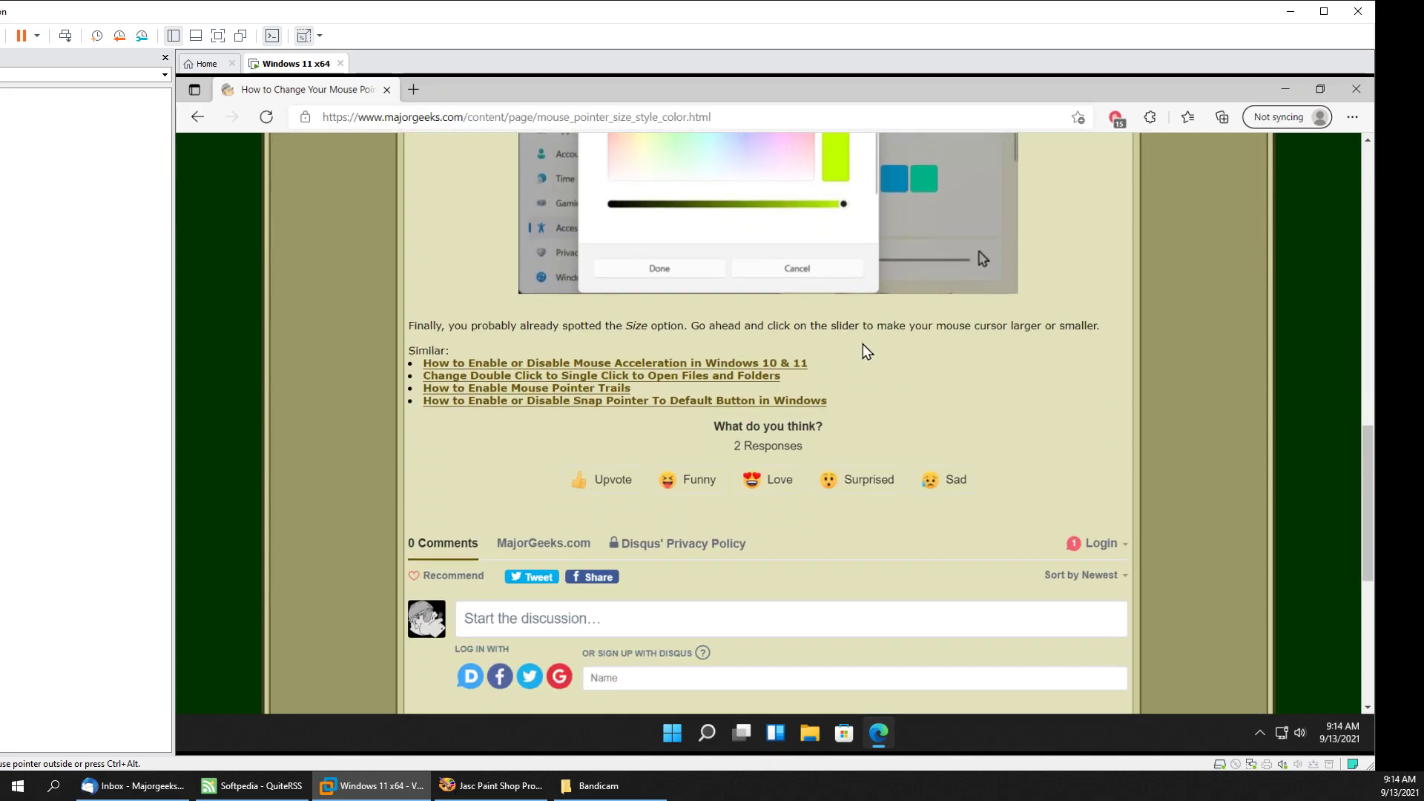
{"action": "scroll", "coordinate": [867, 353], "scroll_direction": "up", "scroll_amount": 10}
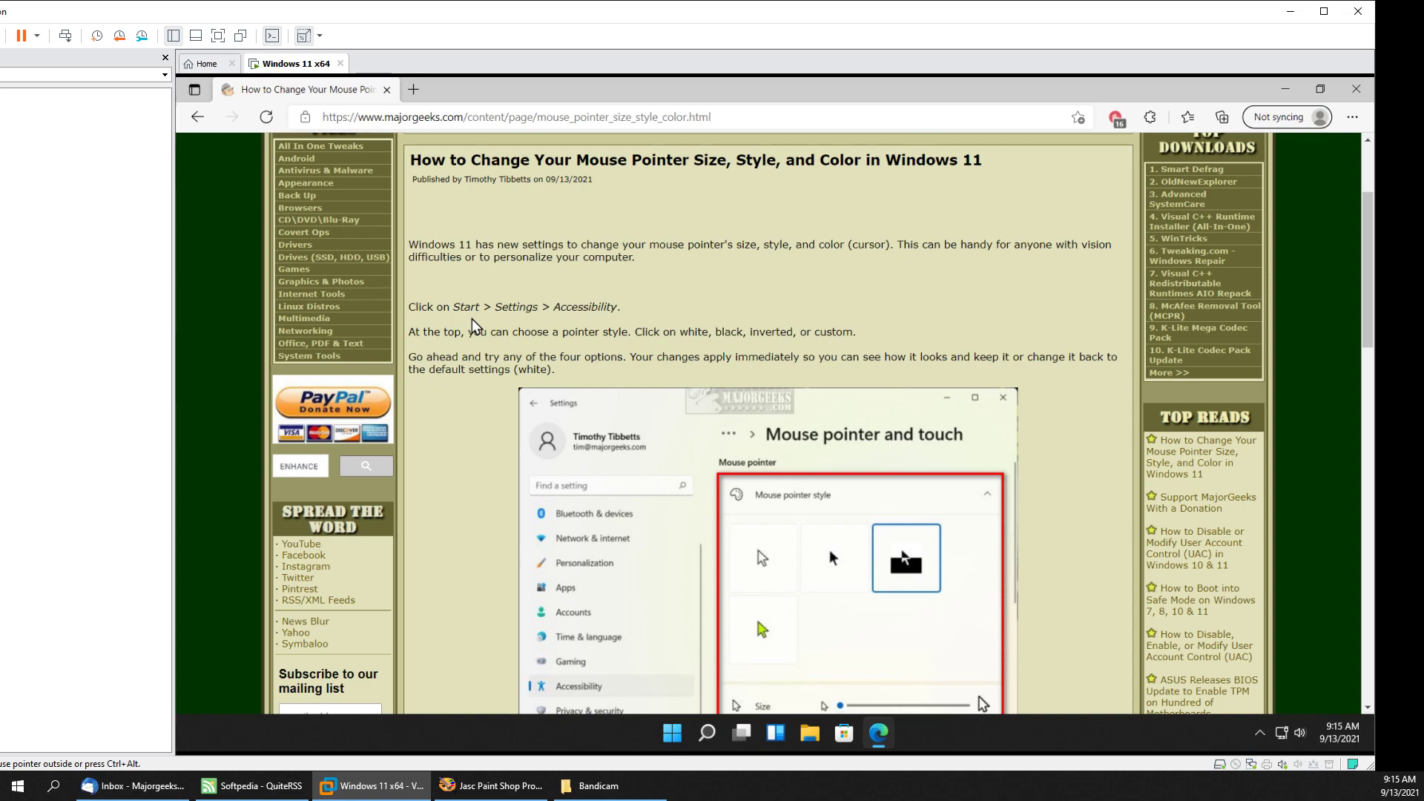
{"action": "key", "text": "ctrl+alt"}
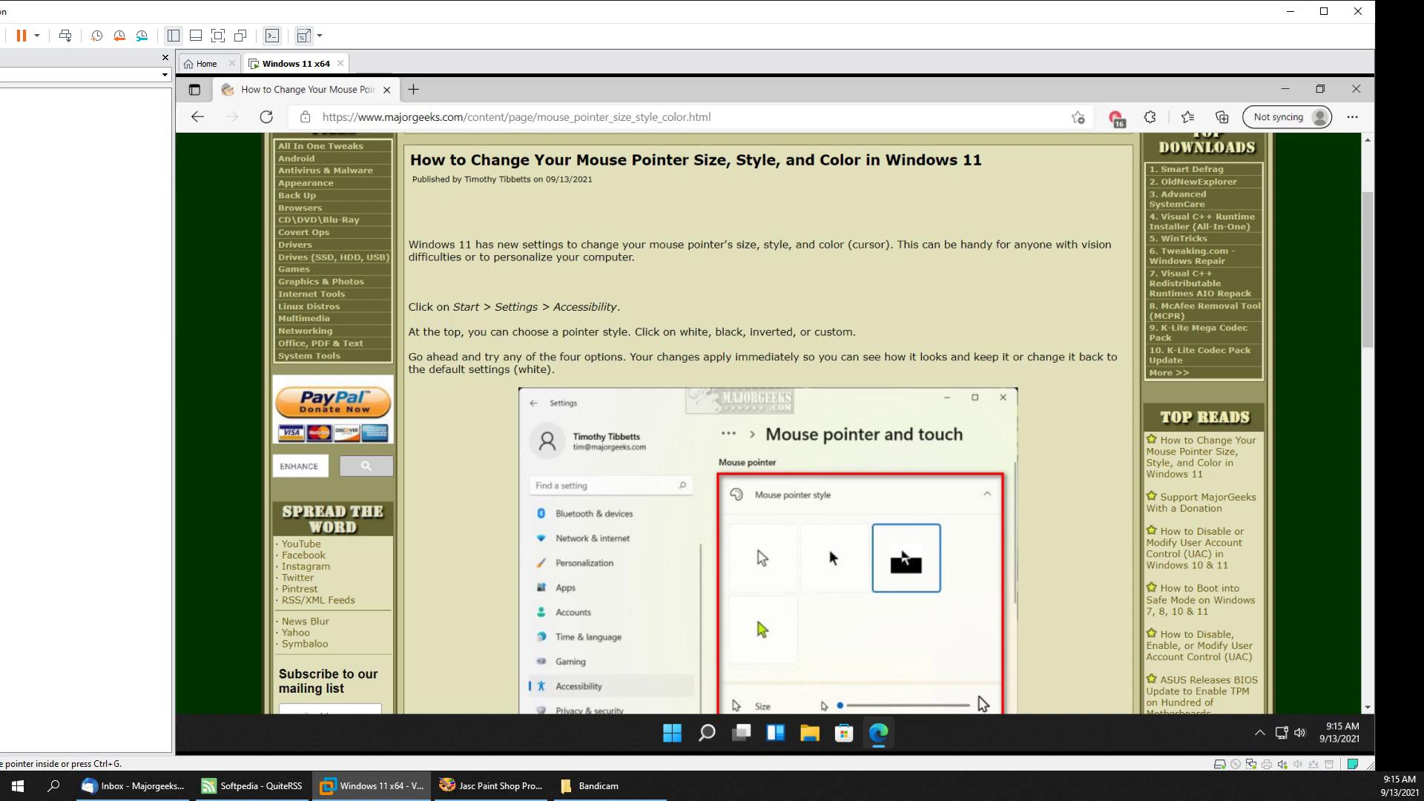